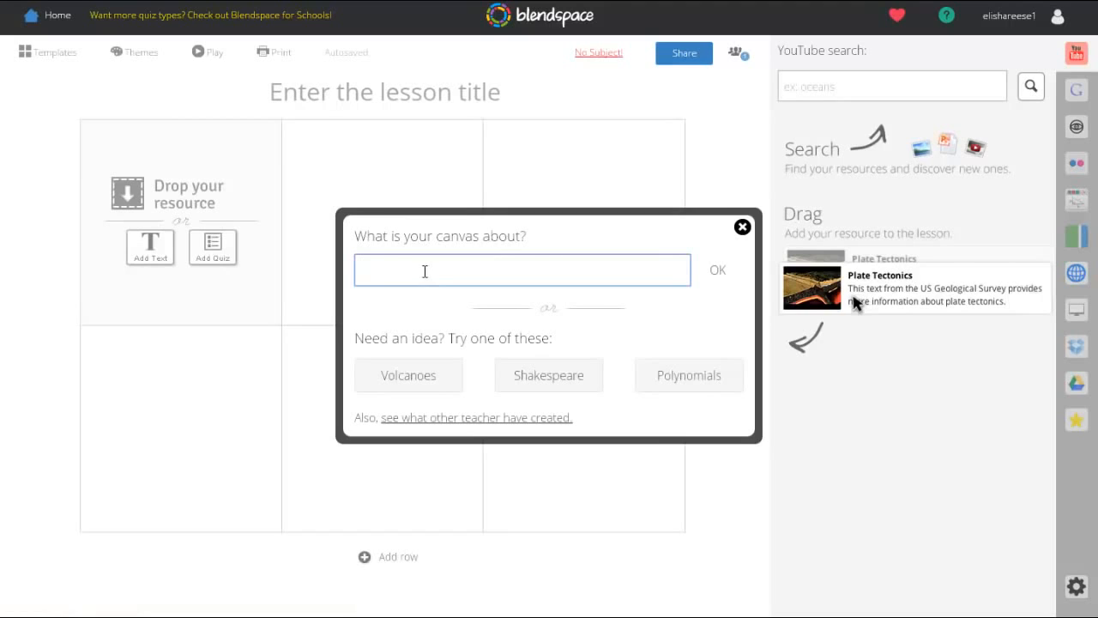
# Step: Title the lesson "Civil War" and add a text resource reading "This is just a short lesson" in the first tile
pyautogui.write('Civil War')
pyautogui.click(718, 271)
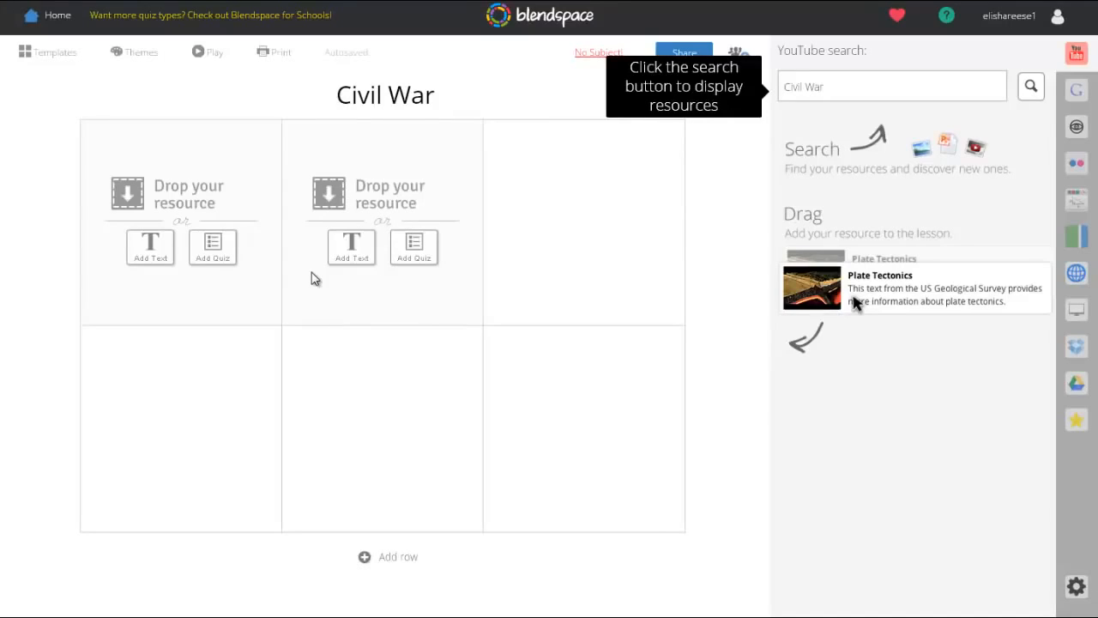
pyautogui.click(165, 258)
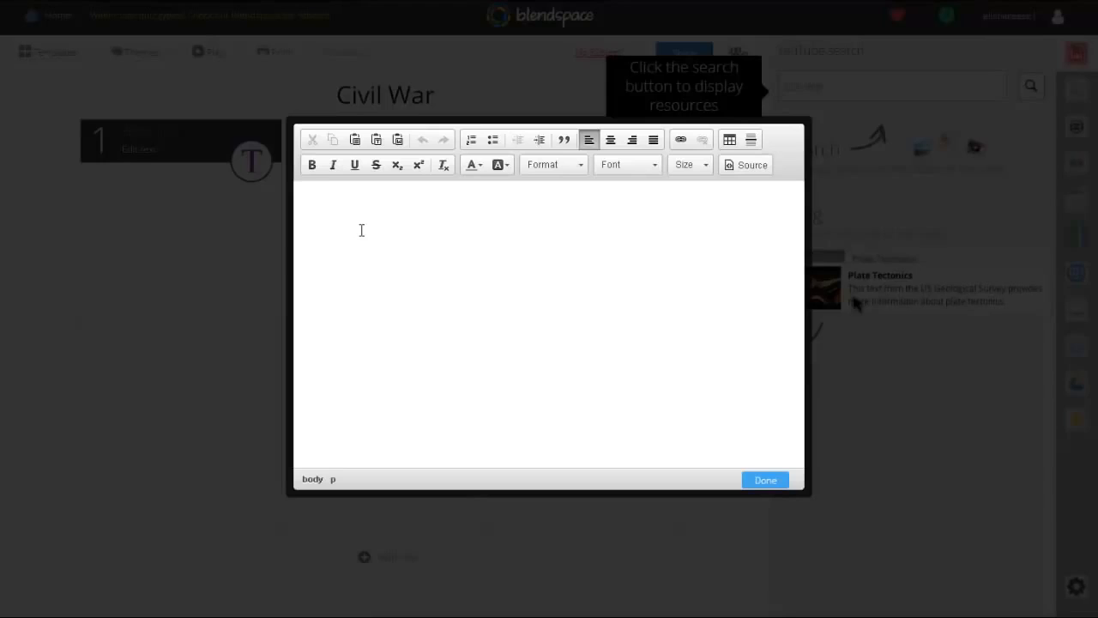
pyautogui.write('This is just a short lesson')
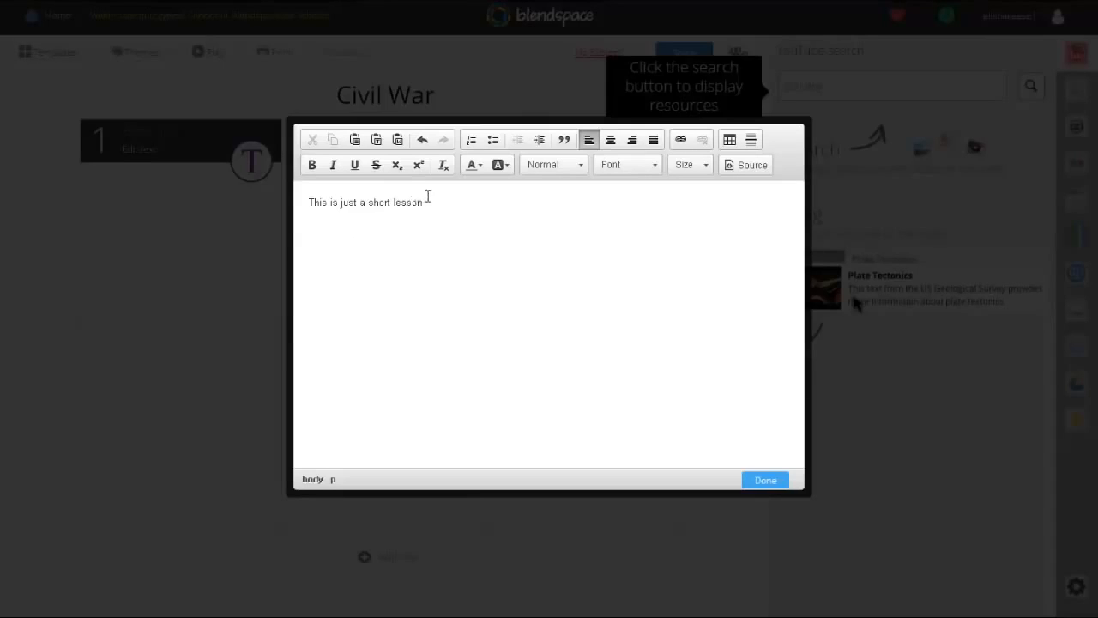
# Step: Set the size of the whole lesson text to 72, save it, and preview the text tile
pyautogui.moveTo(427, 196); pyautogui.dragTo(299, 204)
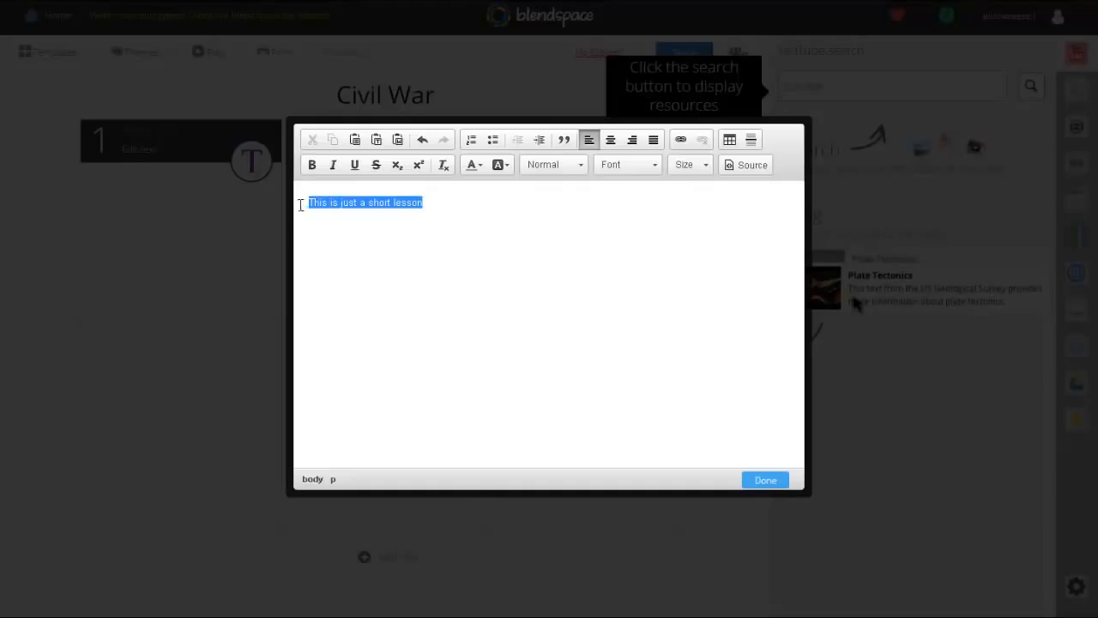
pyautogui.click(702, 169)
pyautogui.moveTo(752, 217); pyautogui.dragTo(761, 309)
pyautogui.click(717, 282)
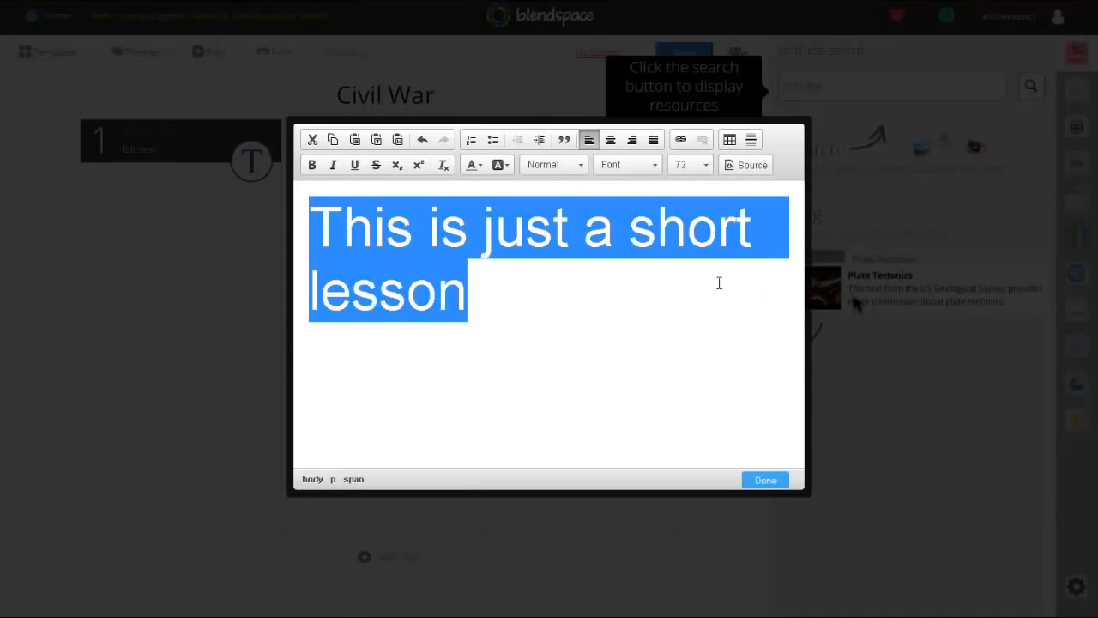
pyautogui.click(767, 487)
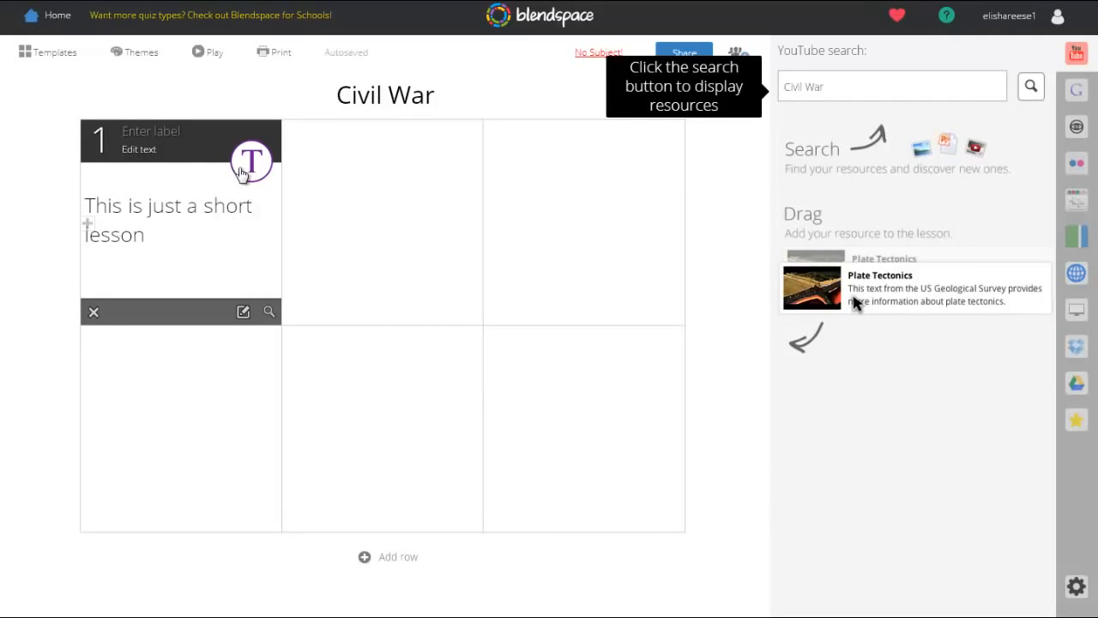
pyautogui.click(245, 170)
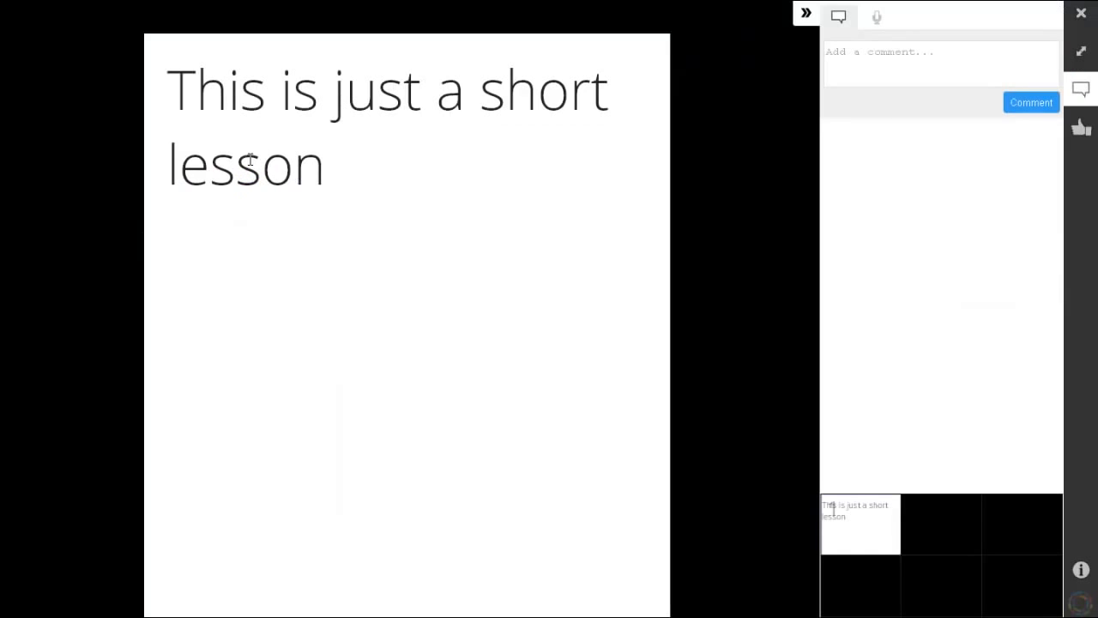
pyautogui.click(1081, 14)
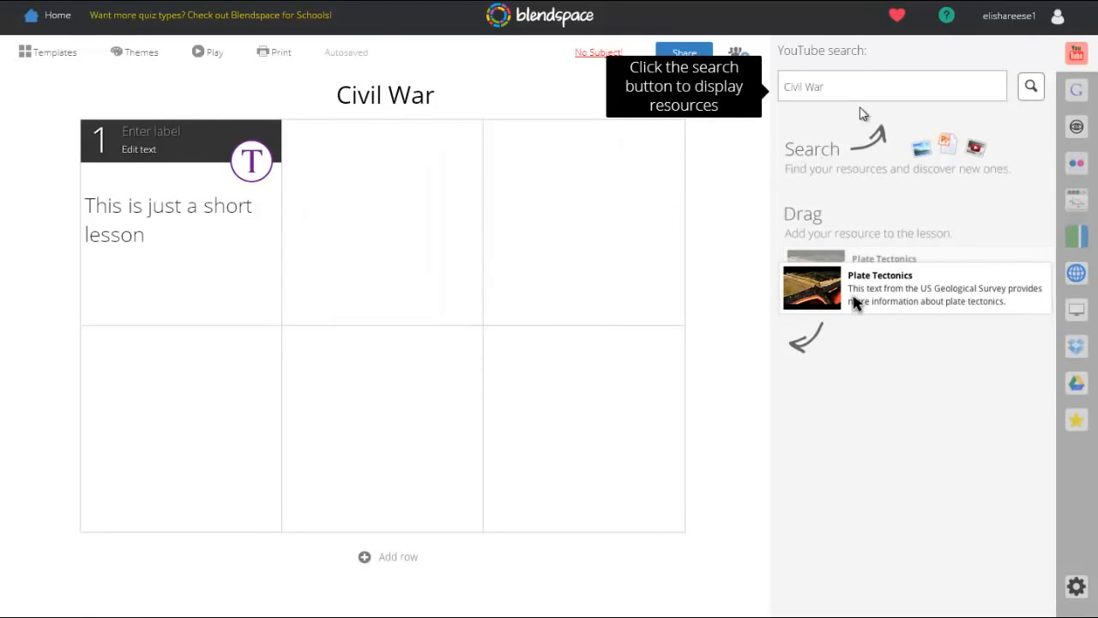
# Step: Search YouTube for "Civil War", and add the previewed "American History | Civil War | History Documentary" video to the second tile
pyautogui.click(873, 84)
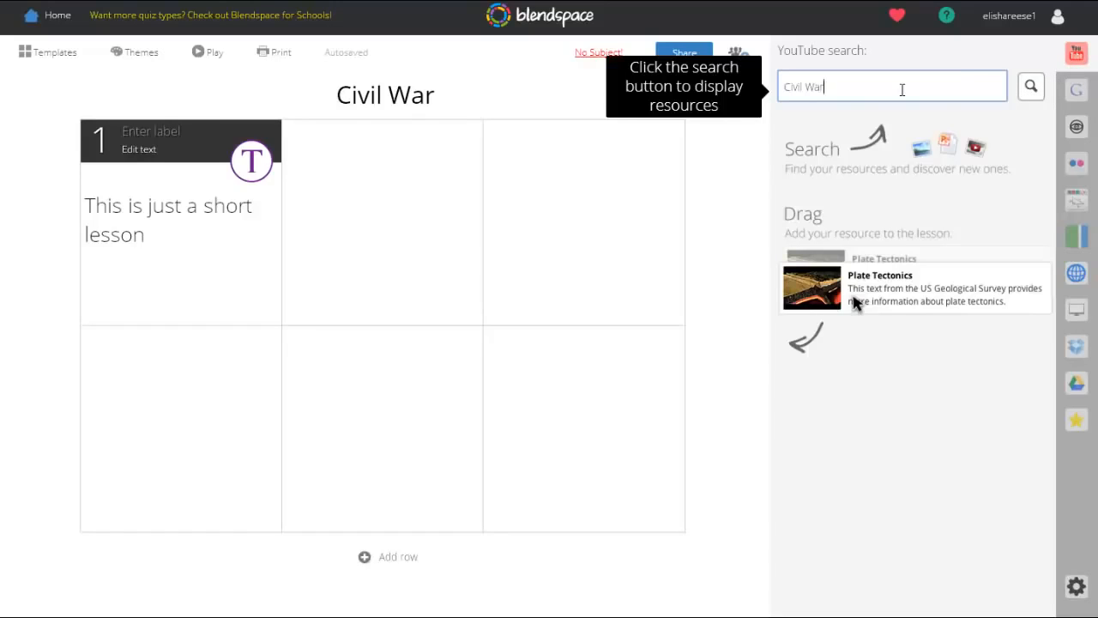
pyautogui.click(1030, 88)
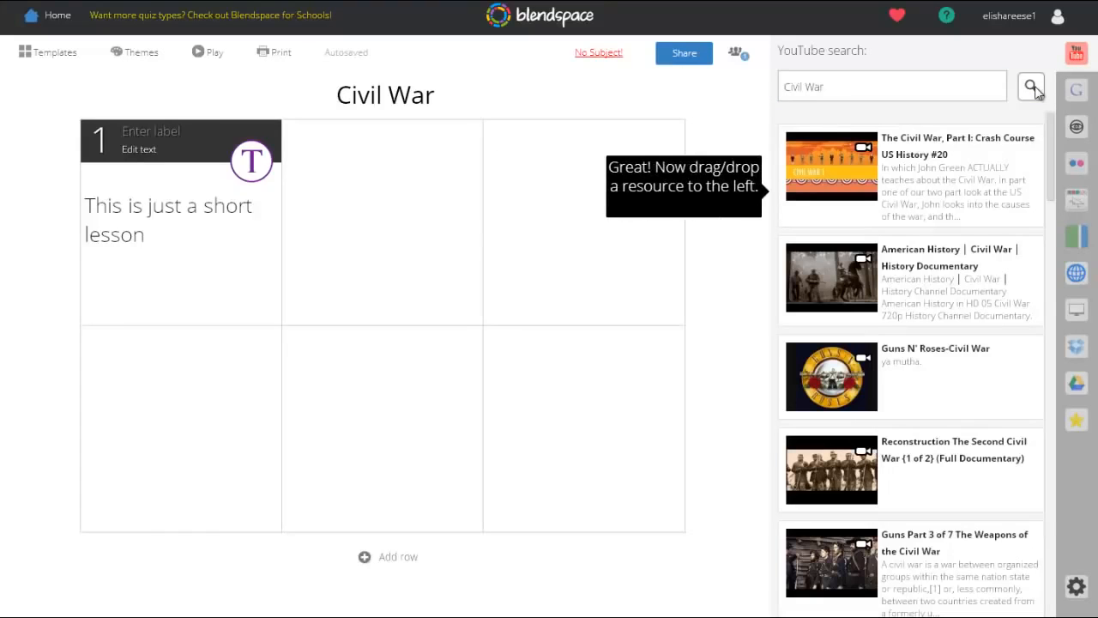
pyautogui.moveTo(952, 259)
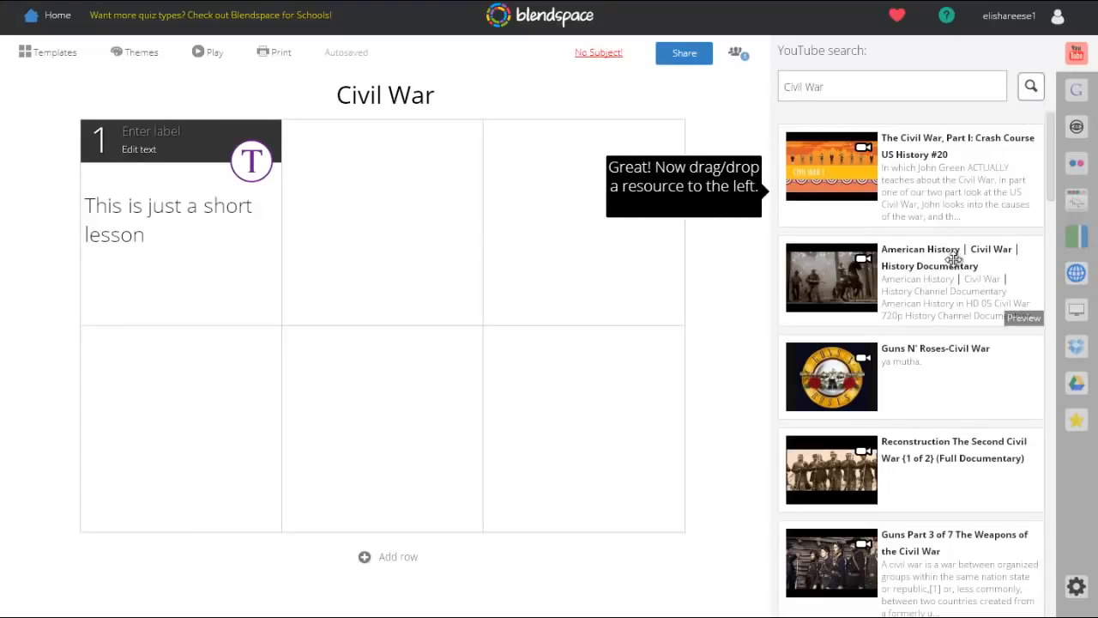
pyautogui.click(1016, 319)
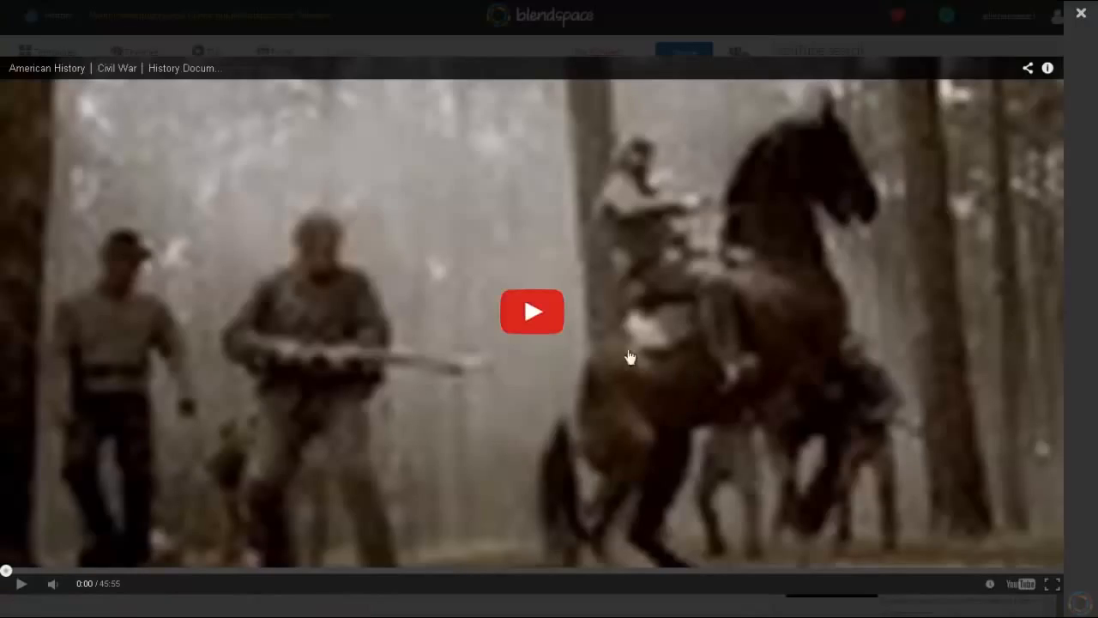
pyautogui.click(539, 316)
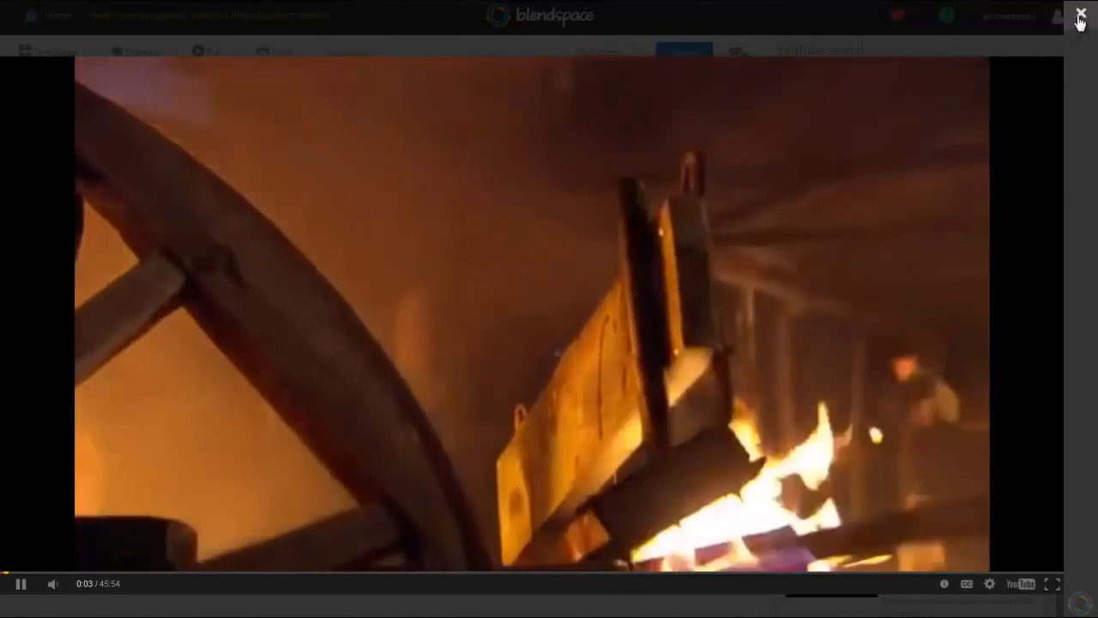
pyautogui.click(1080, 14)
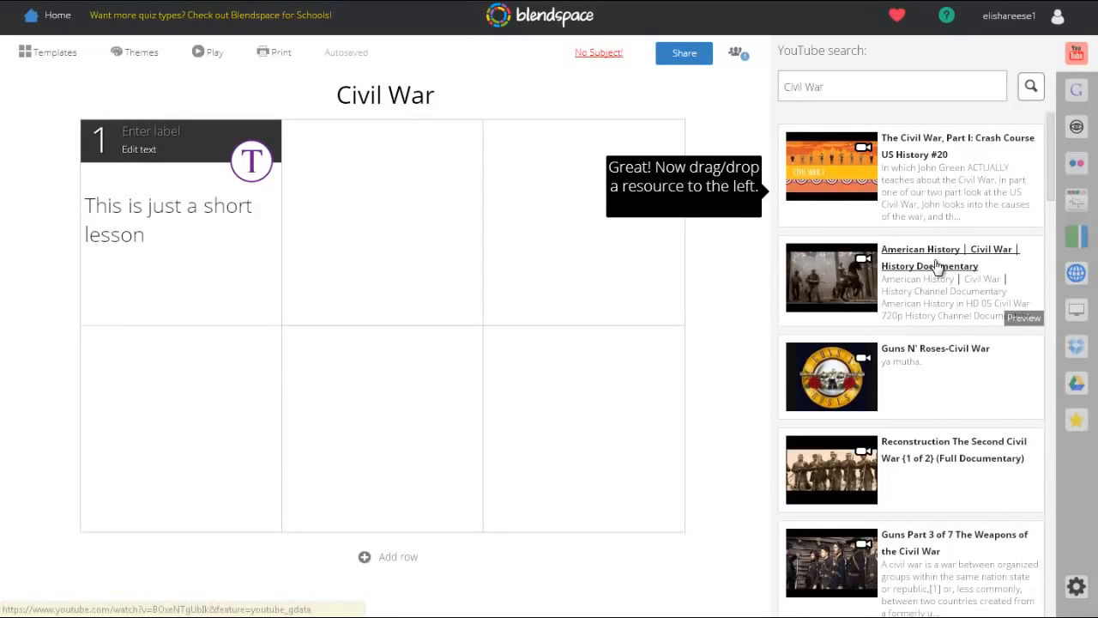
pyautogui.moveTo(939, 269); pyautogui.dragTo(427, 225)
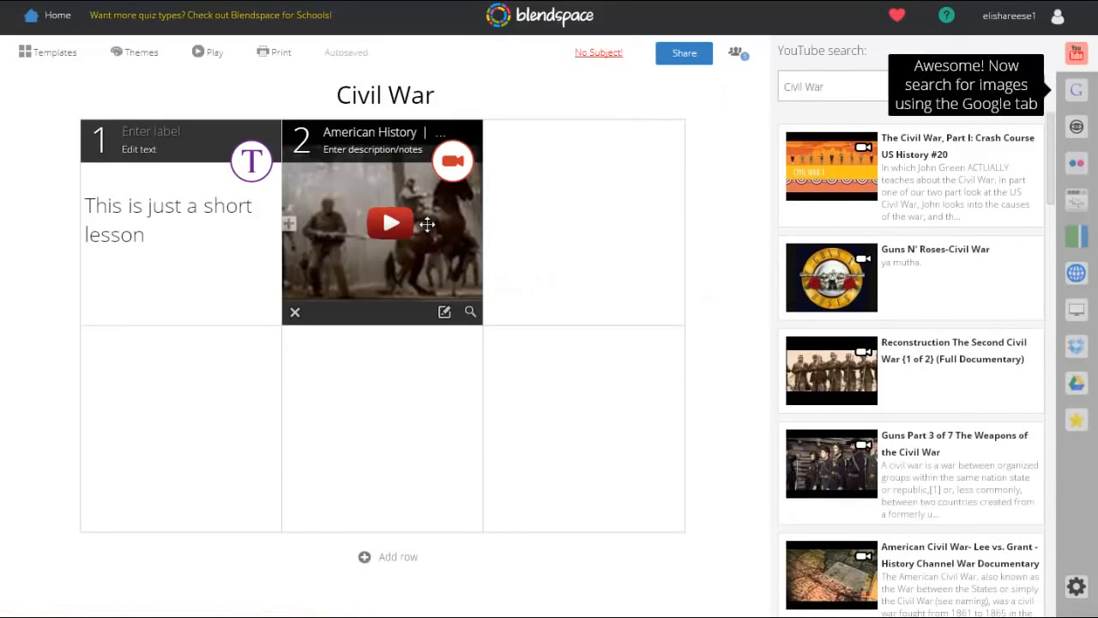
# Step: Preview the "Civil War 1863" picture from the Google image search and add it to the third tile
pyautogui.click(1078, 85)
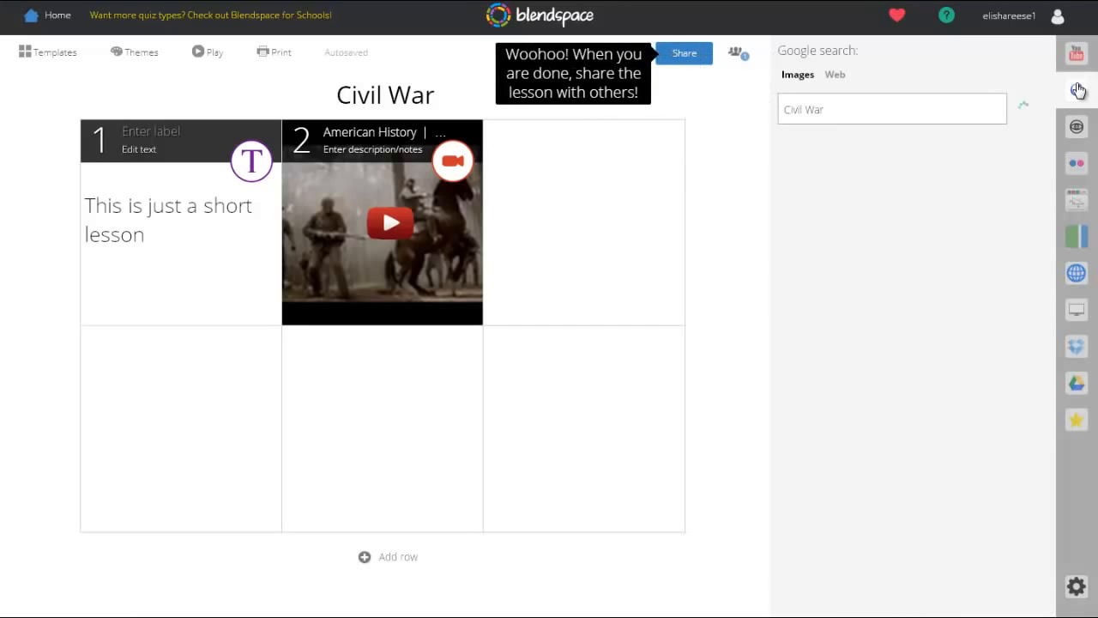
pyautogui.click(897, 101)
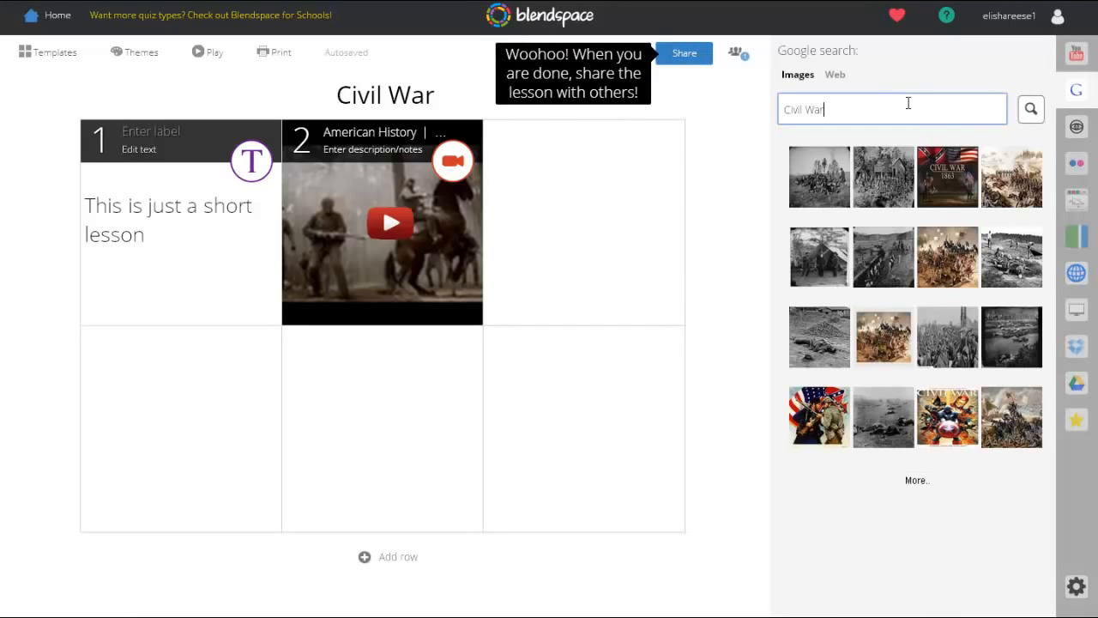
pyautogui.click(953, 200)
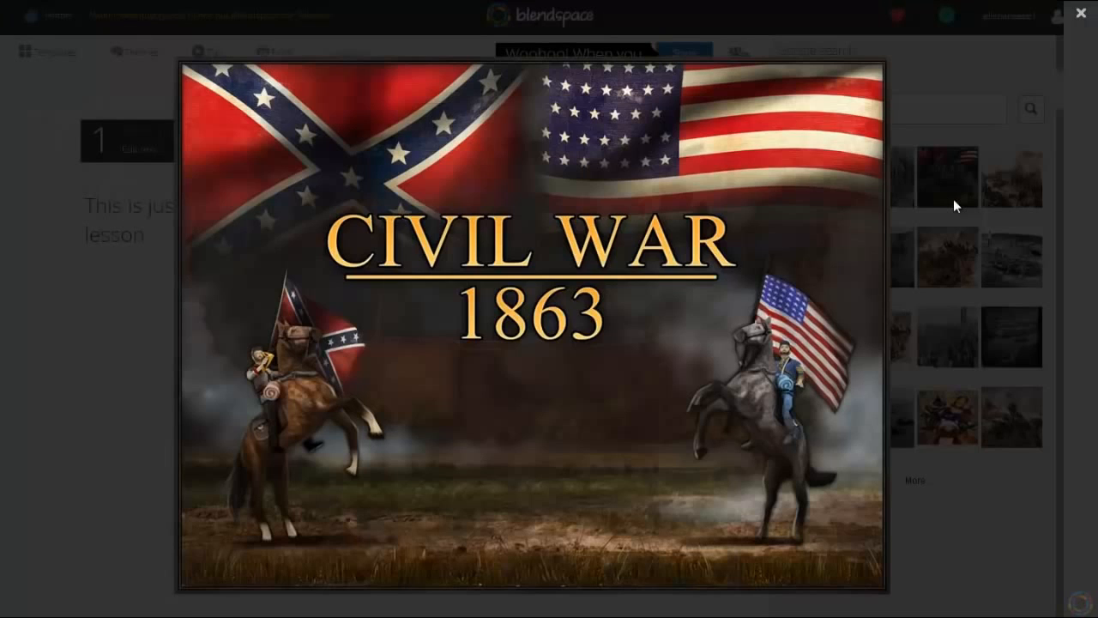
pyautogui.click(1081, 13)
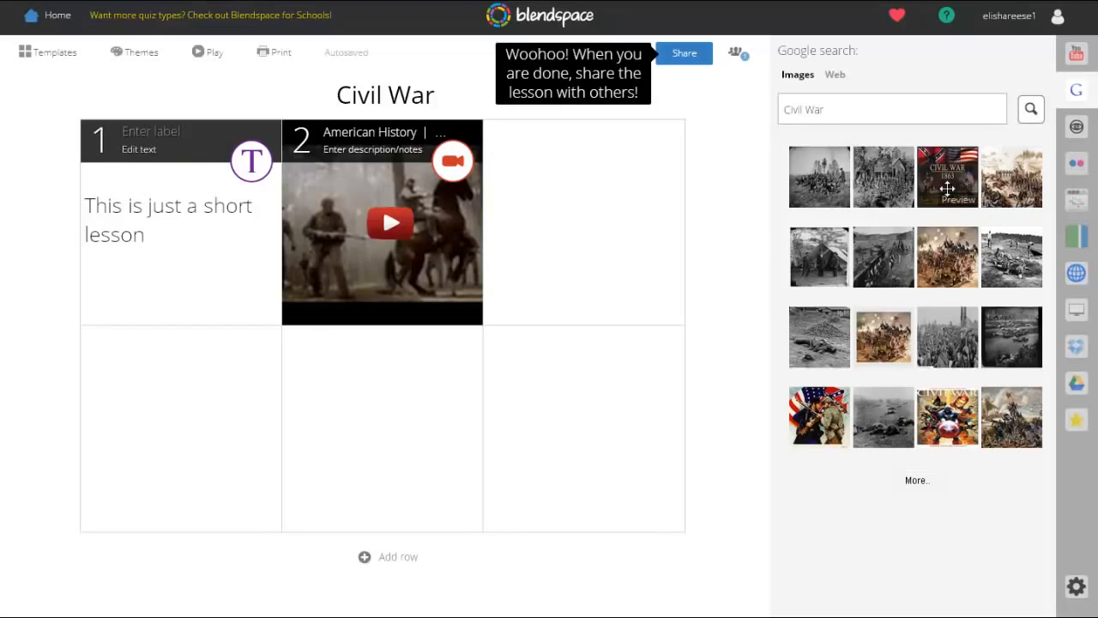
pyautogui.moveTo(947, 184); pyautogui.dragTo(622, 224)
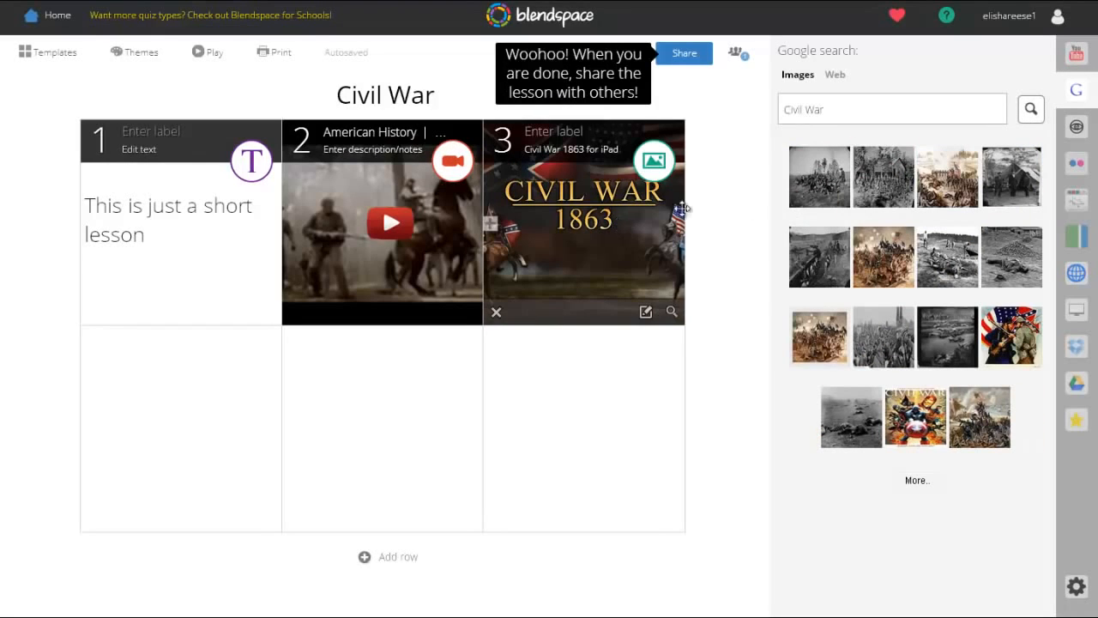
# Step: Look through the Civil War resources offered by OpenEd, Flickr, Educreations and Gooru Learning
pyautogui.click(1077, 127)
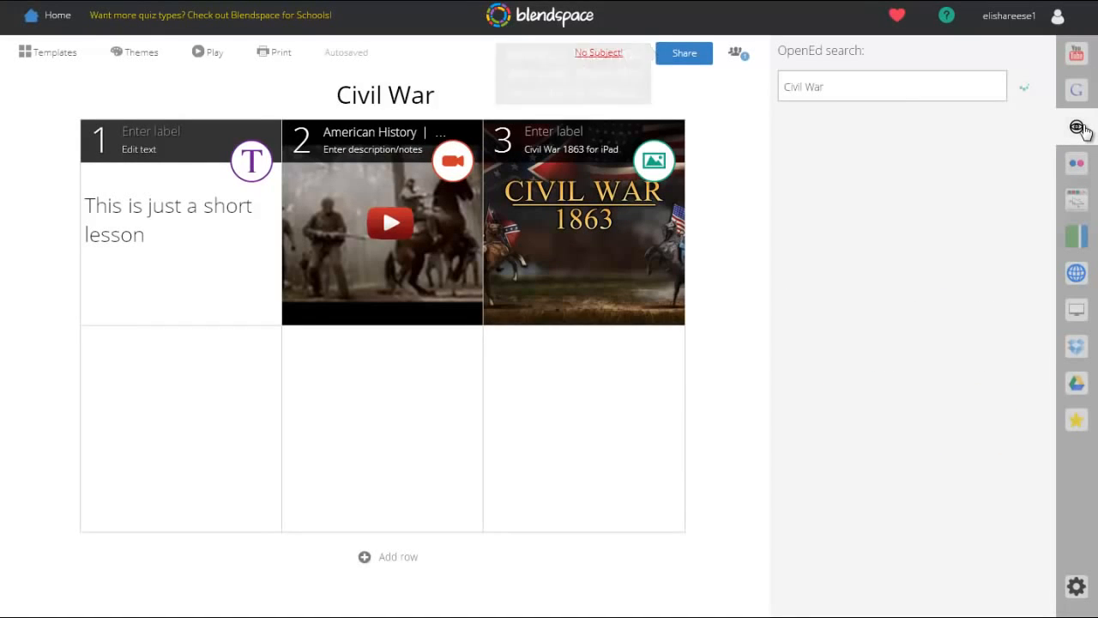
pyautogui.click(1079, 165)
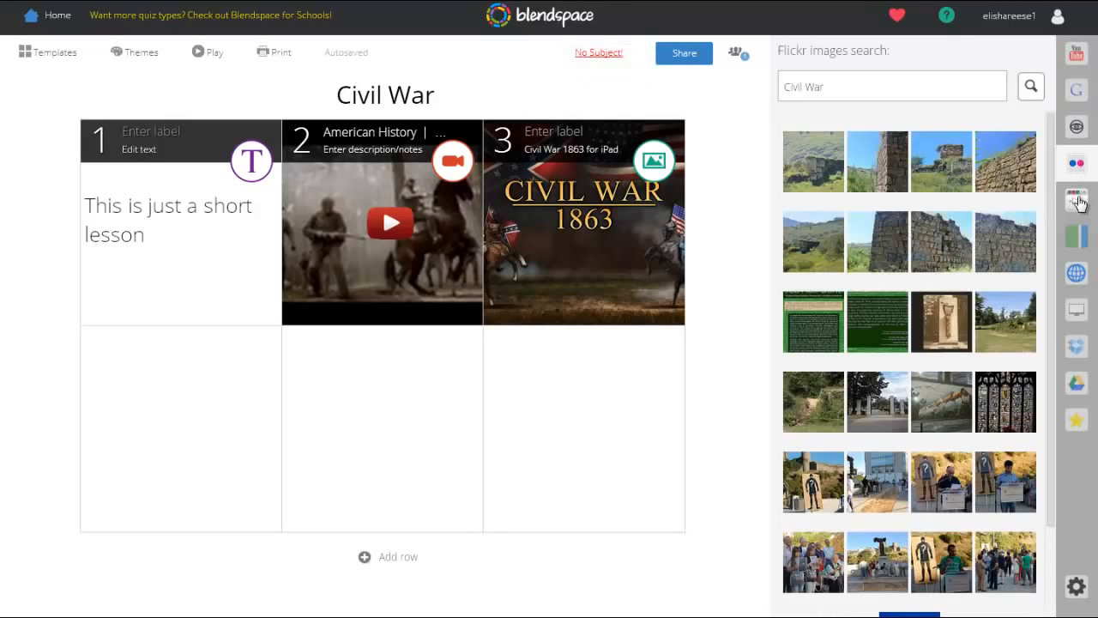
pyautogui.click(1078, 203)
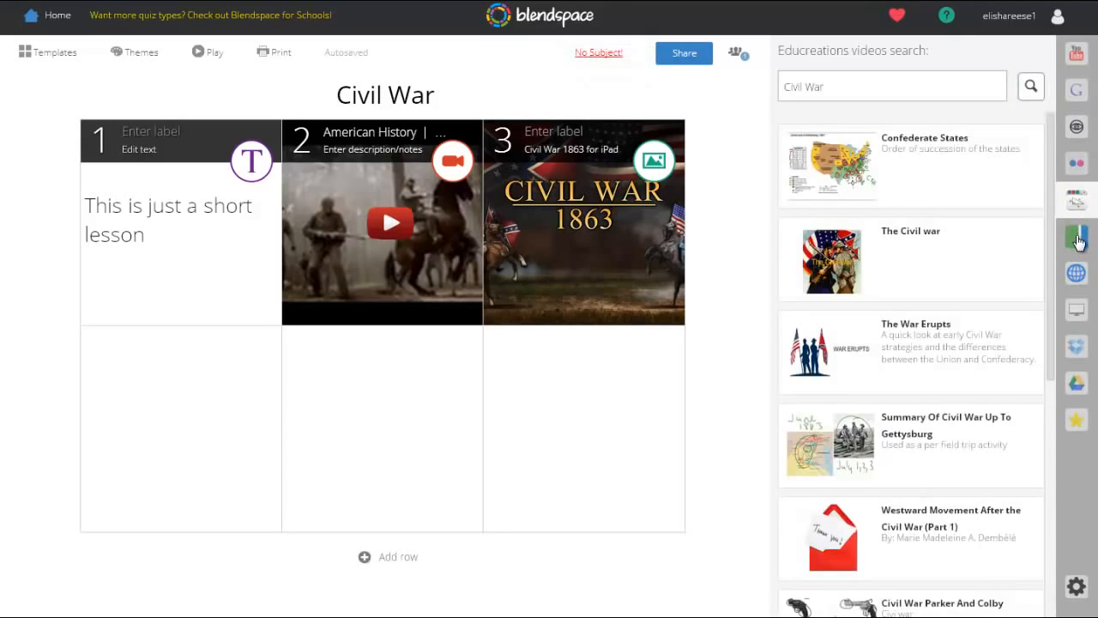
pyautogui.click(1077, 239)
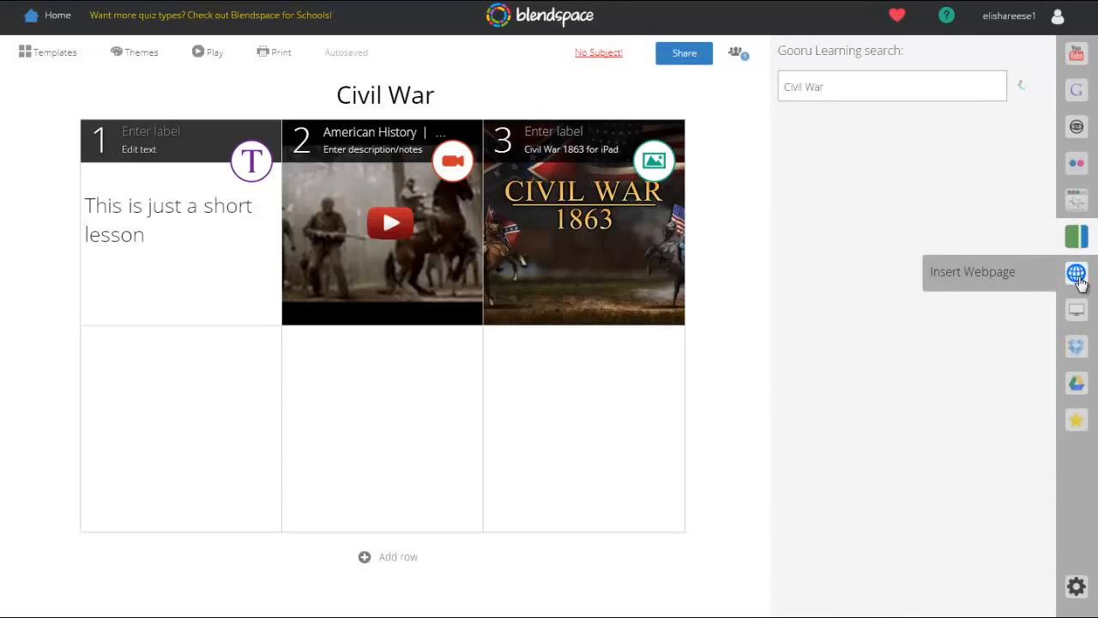
# Step: Choose to insert a webpage, search Google for "civil war" in the browser, and open the Wikipedia article on the American Civil War
pyautogui.click(1078, 274)
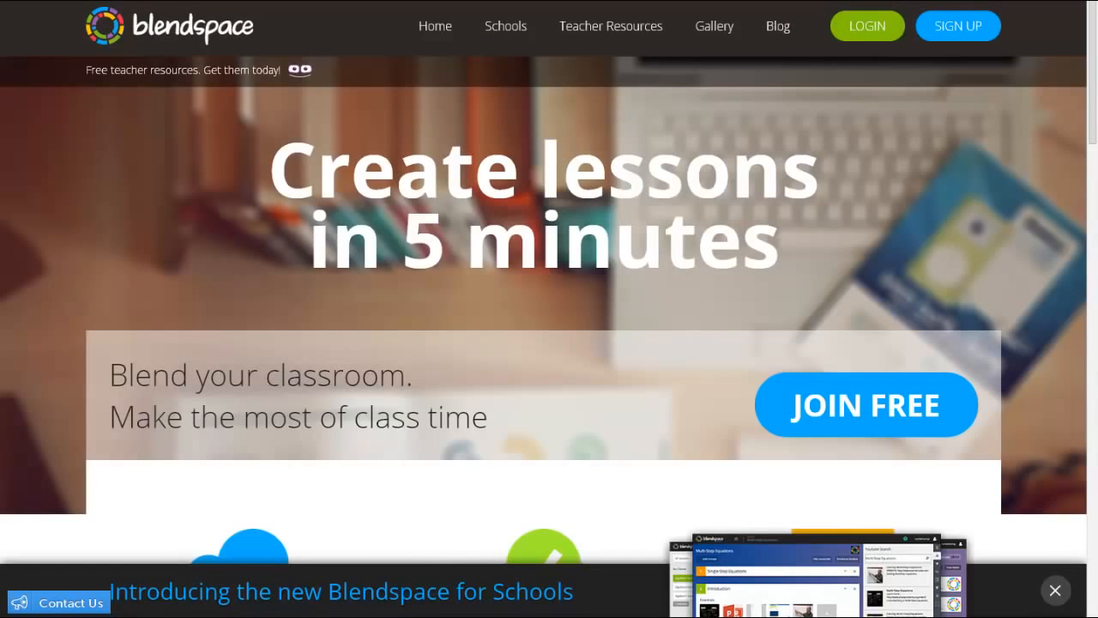
pyautogui.write('cibil')
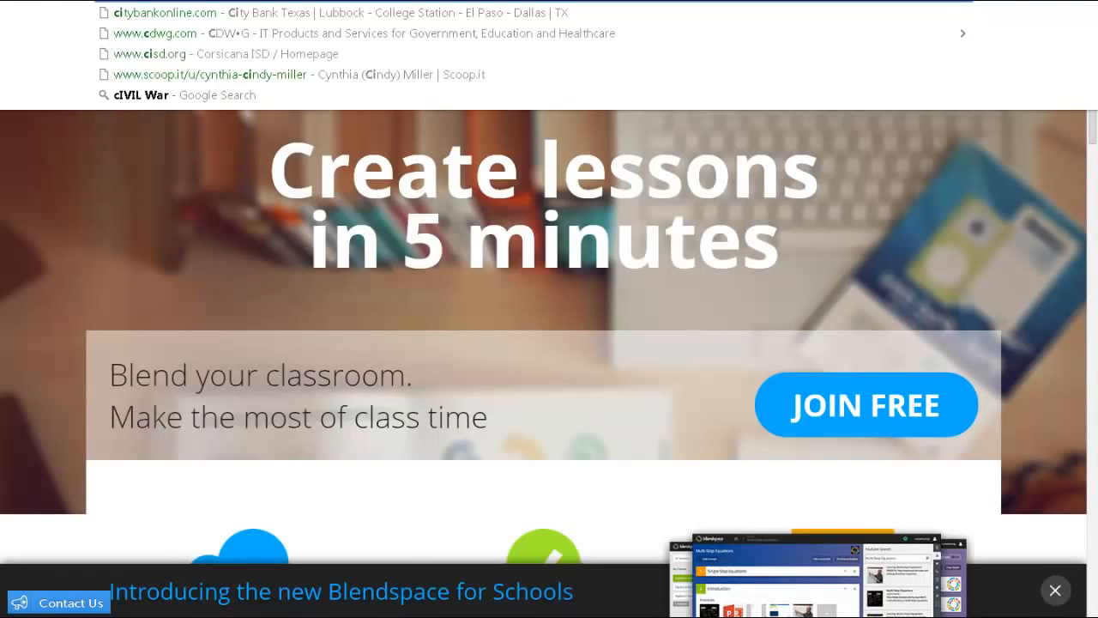
pyautogui.press('BackSpace')
pyautogui.press('BackSpace')
pyautogui.press('BackSpace')
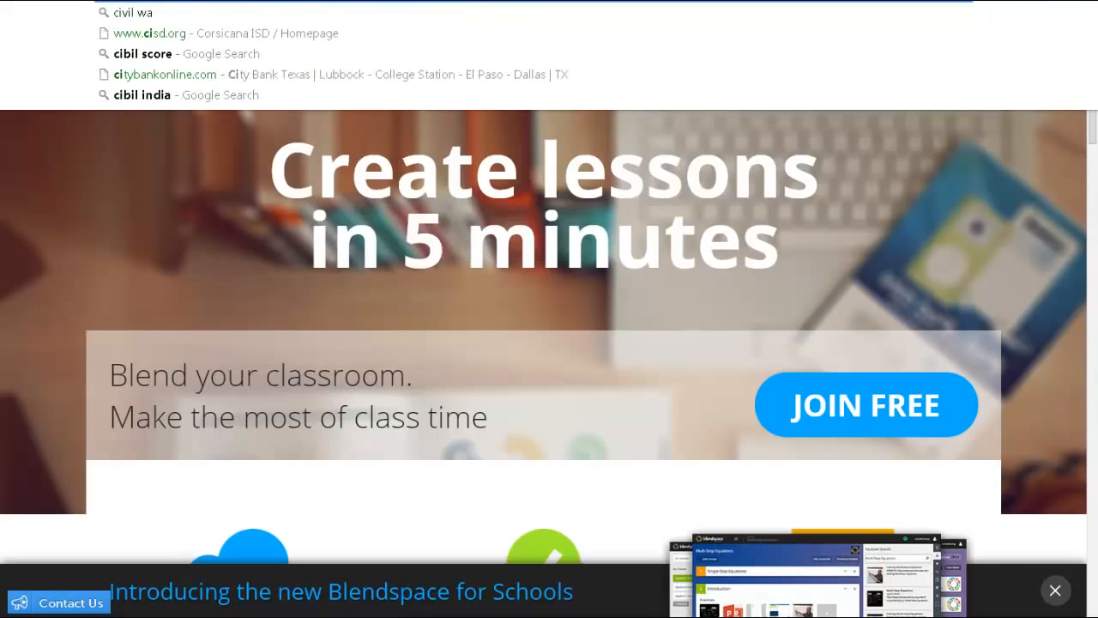
pyautogui.press('Return')
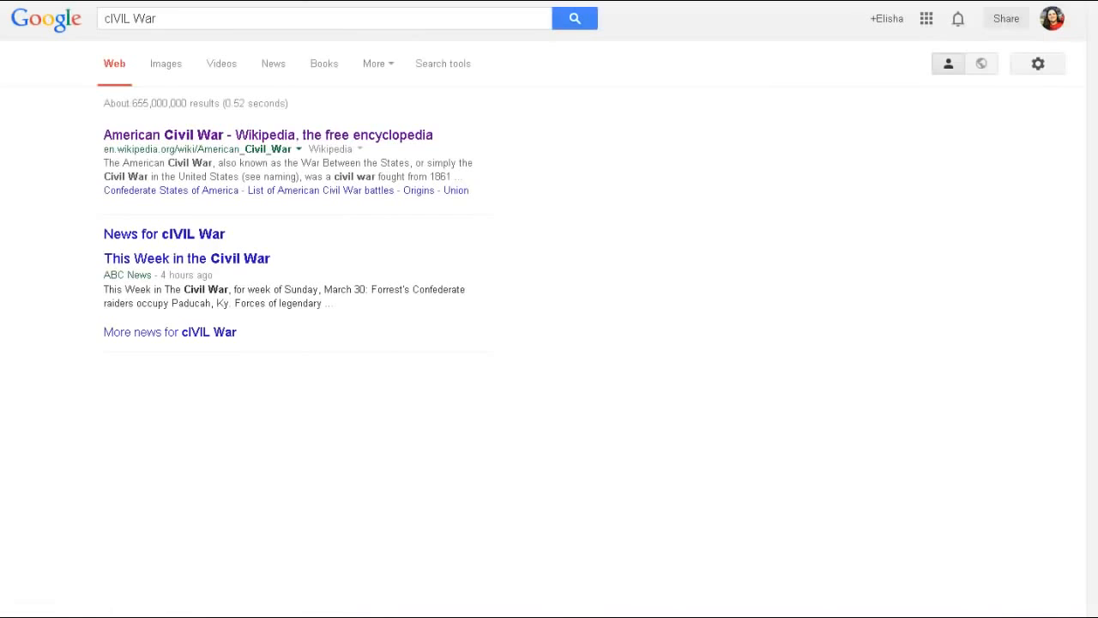
pyautogui.click(263, 140)
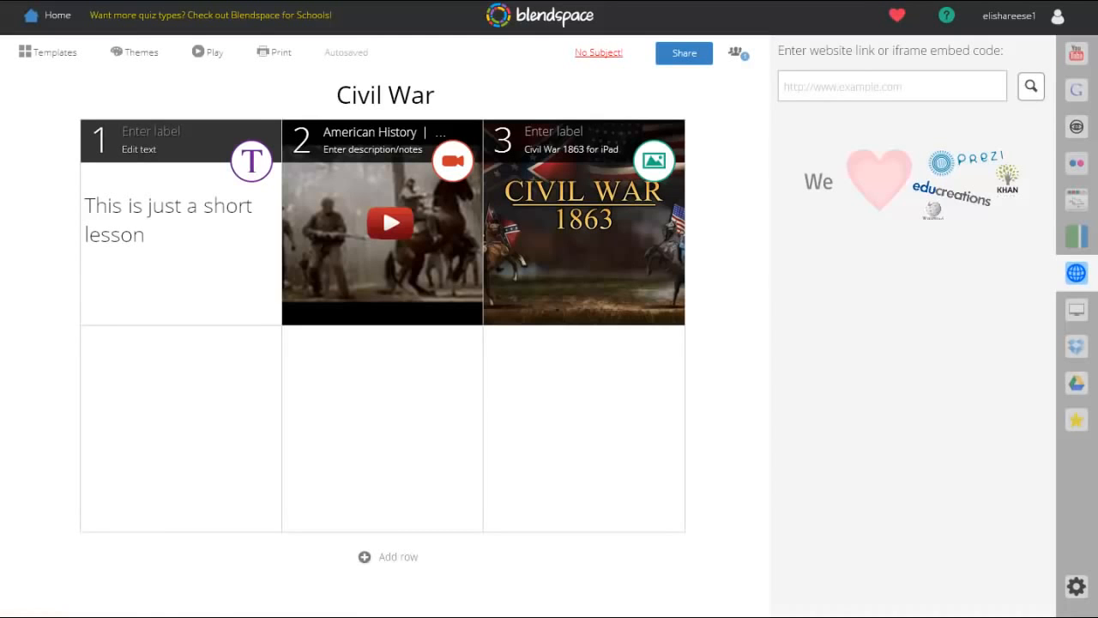
pyautogui.click(825, 79)
pyautogui.write('http://en.wikipedia.org/wiki/American_Civil_War')
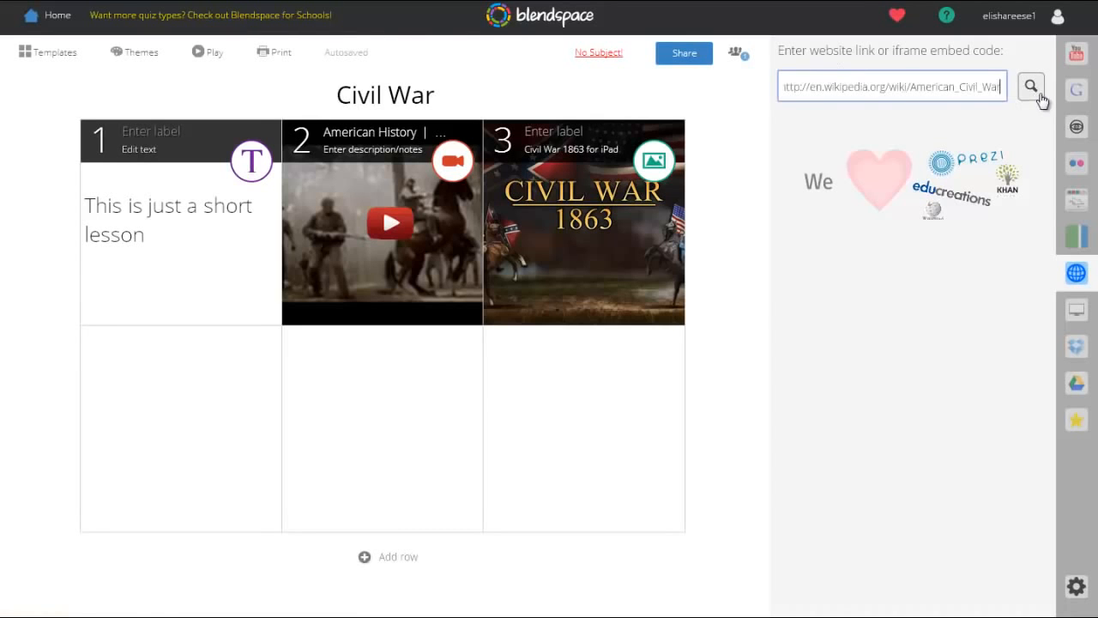
pyautogui.click(1032, 87)
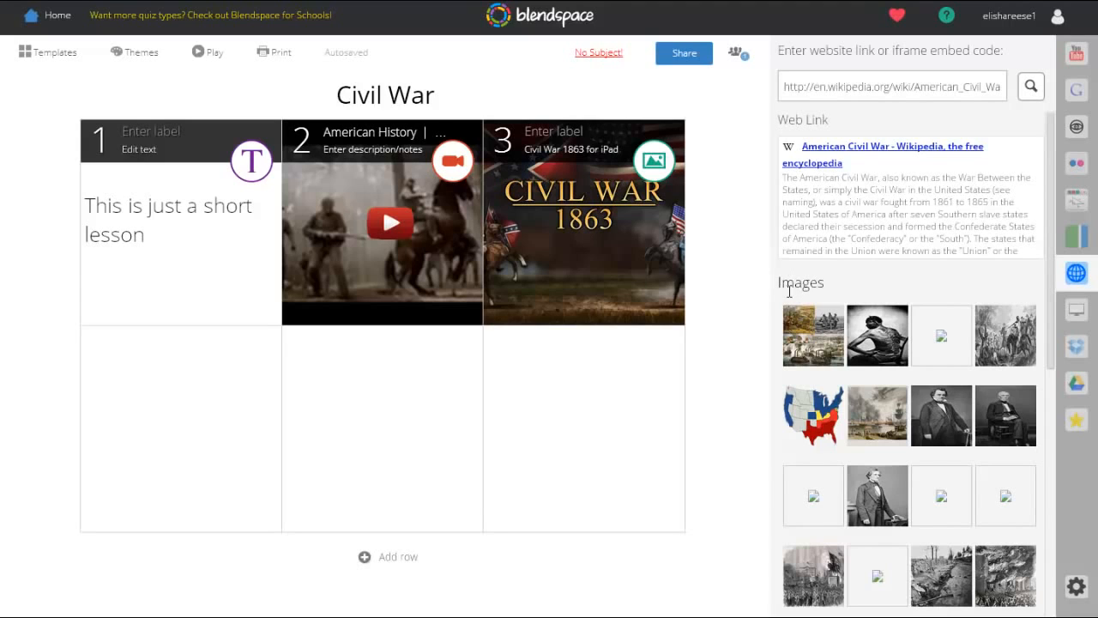
# Step: Add the Wikipedia page's coloured states map image to the fourth tile and the article's web link to the fifth tile
pyautogui.scroll(-3, 788, 290)
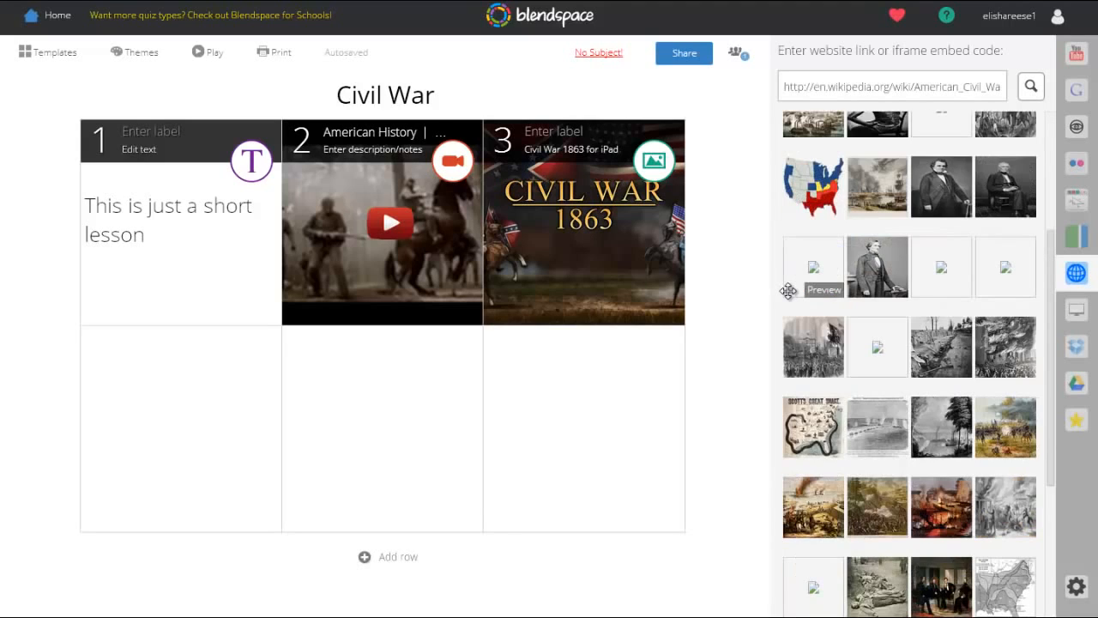
pyautogui.moveTo(813, 198); pyautogui.dragTo(232, 441)
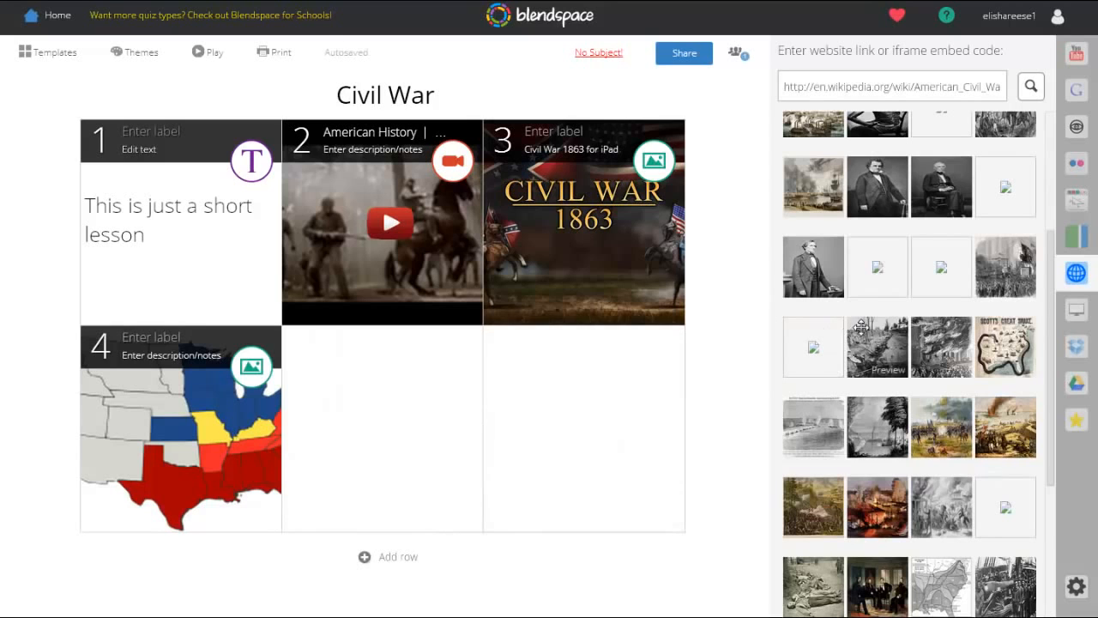
pyautogui.scroll(3, 865, 289)
pyautogui.moveTo(890, 183); pyautogui.dragTo(404, 406)
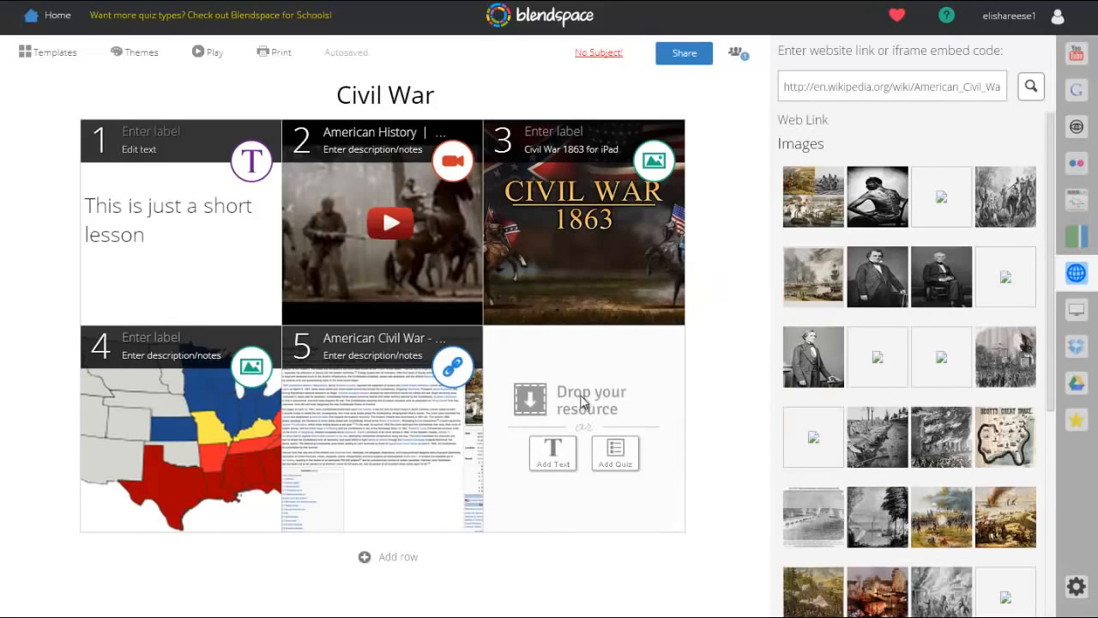
# Step: Look through the computer upload, Dropbox, Google Drive and bookmarked web resource sources available for the lesson
pyautogui.click(1082, 315)
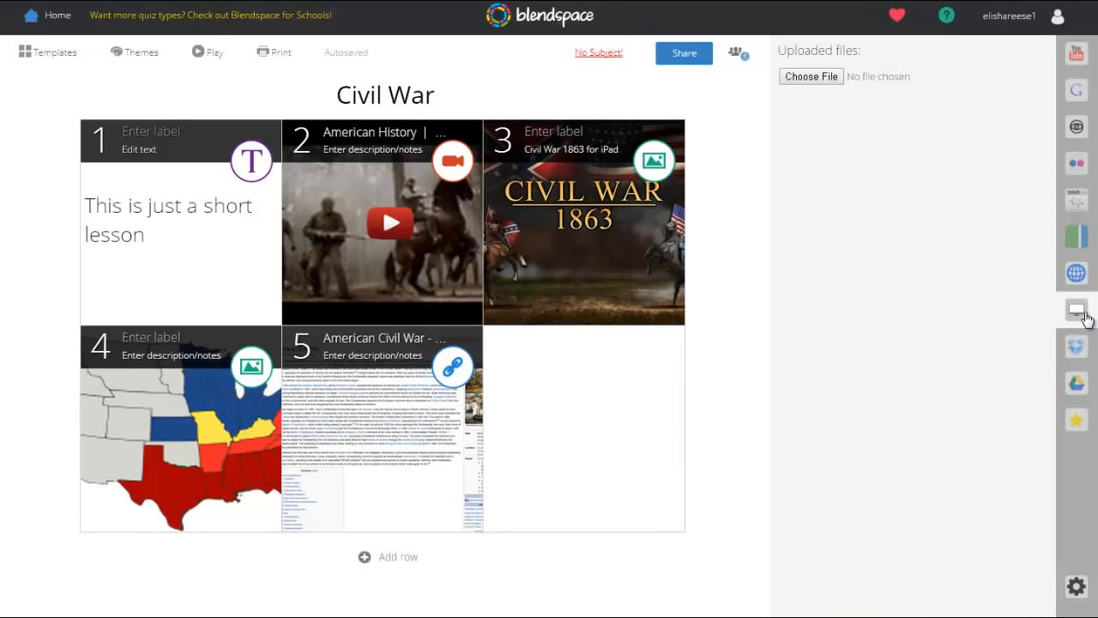
pyautogui.click(1082, 347)
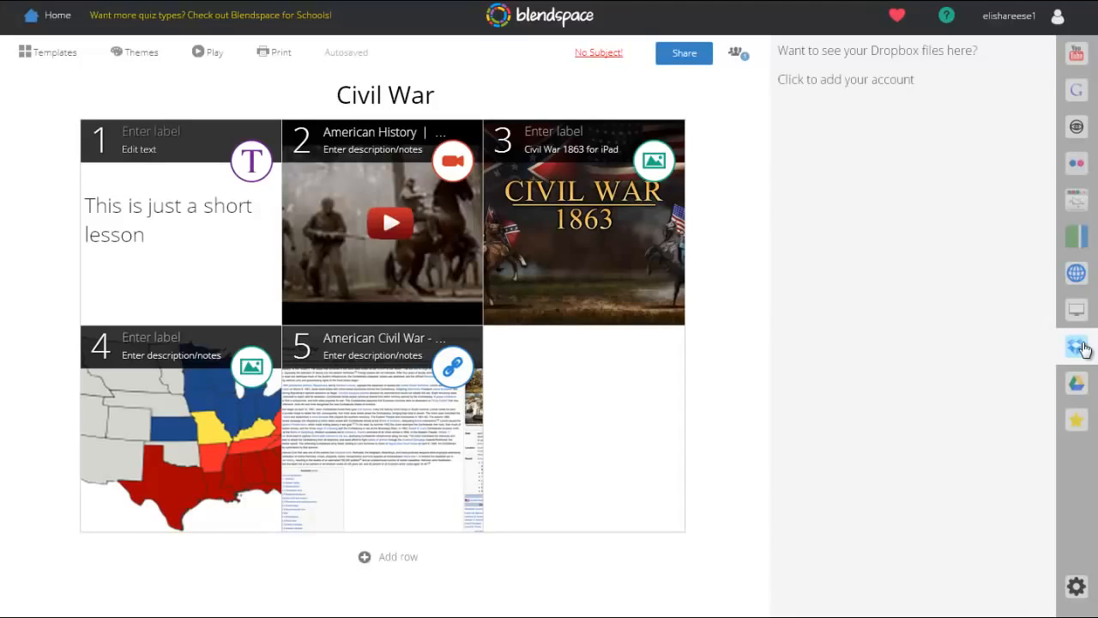
pyautogui.click(1082, 386)
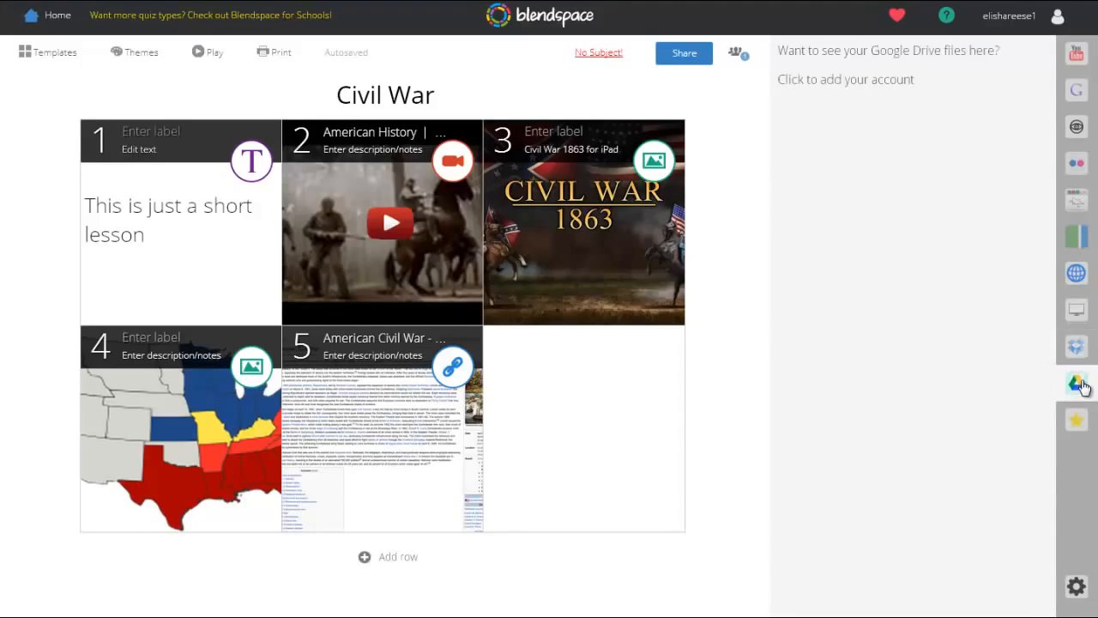
pyautogui.click(1083, 360)
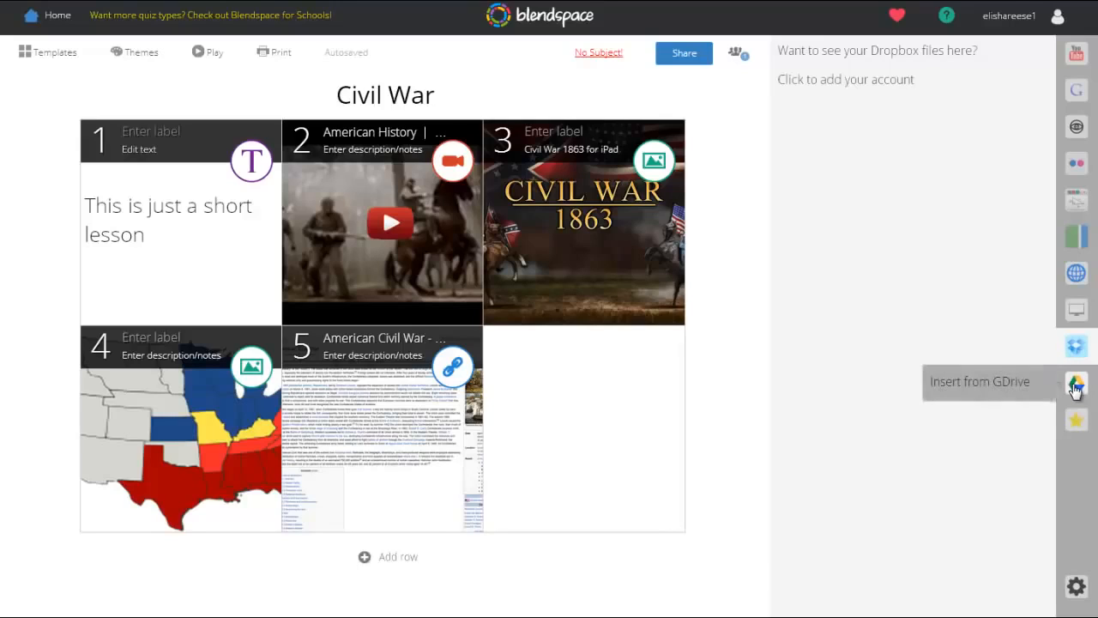
pyautogui.click(1078, 421)
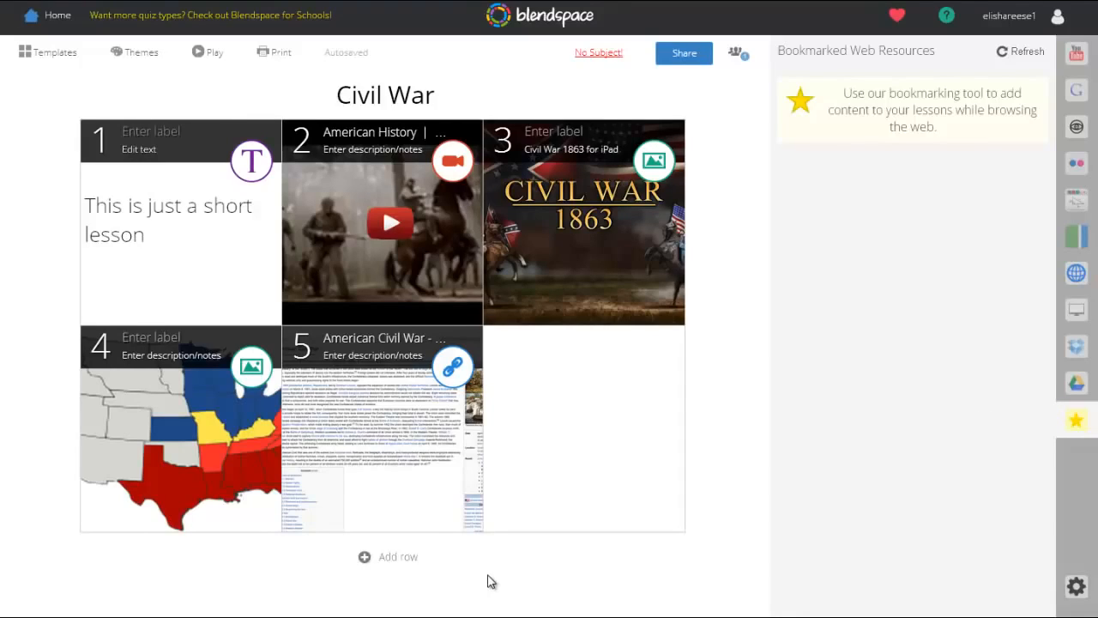
# Step: Add one more row of empty tiles below the Civil War lesson's second row
pyautogui.click(395, 559)
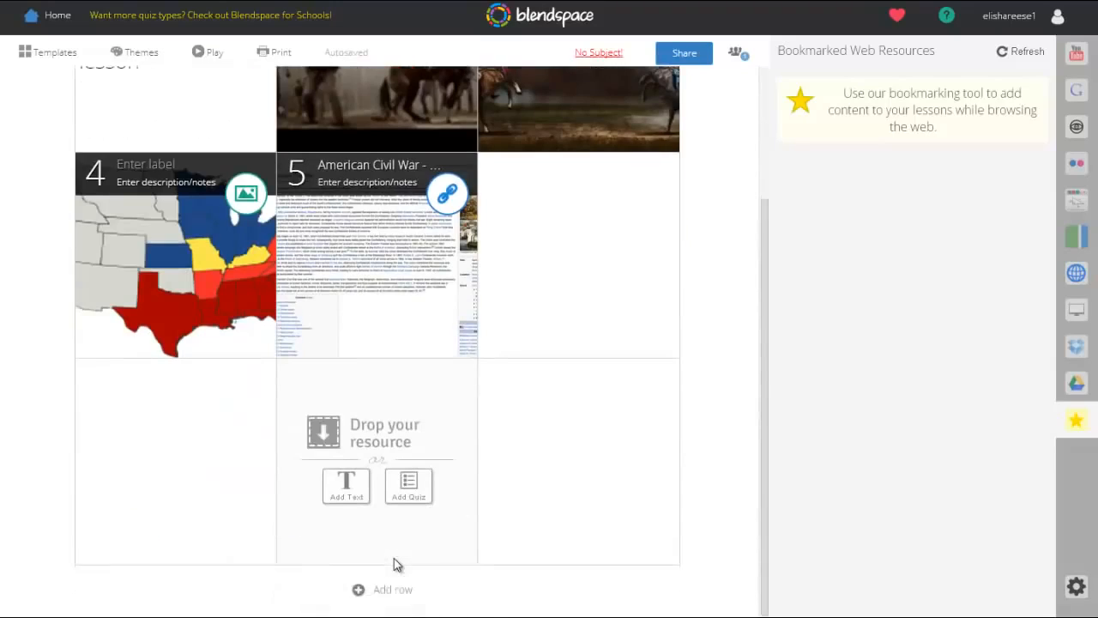
pyautogui.scroll(2, 400, 595)
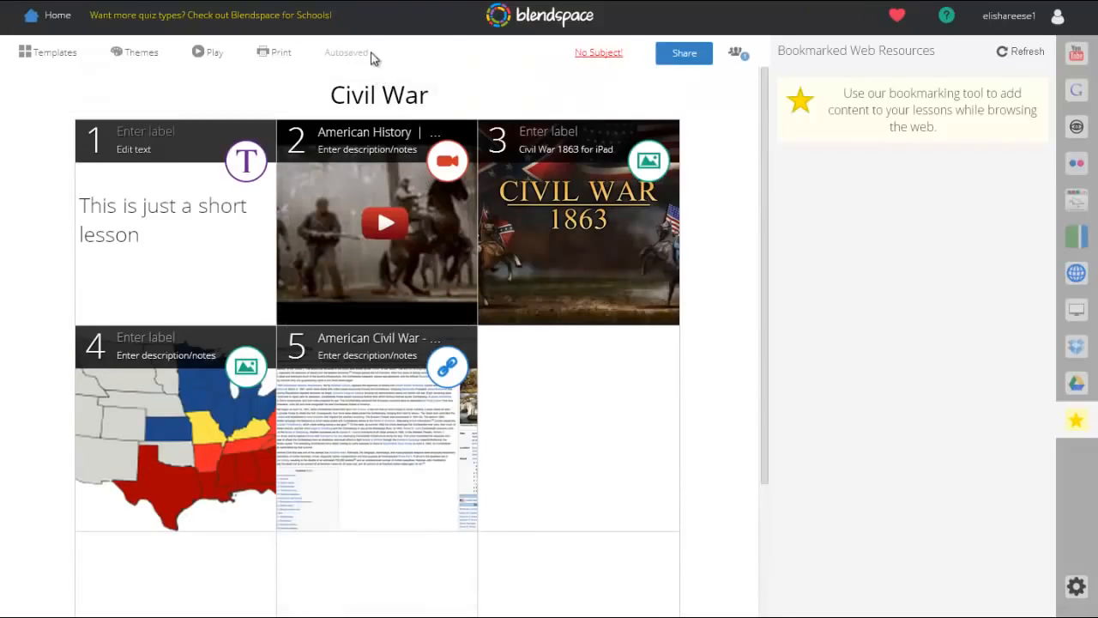
pyautogui.moveTo(371, 54); pyautogui.dragTo(326, 59)
pyautogui.click(325, 70)
# Step: Open the lesson's sharing options and copy the lesson link
pyautogui.click(684, 54)
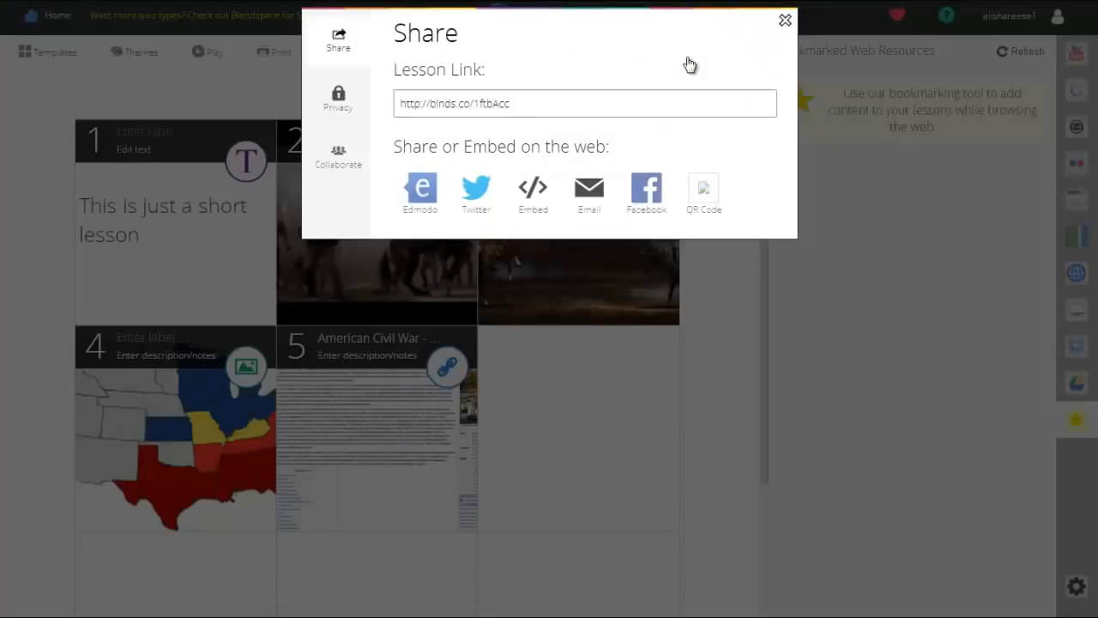
pyautogui.click(517, 114)
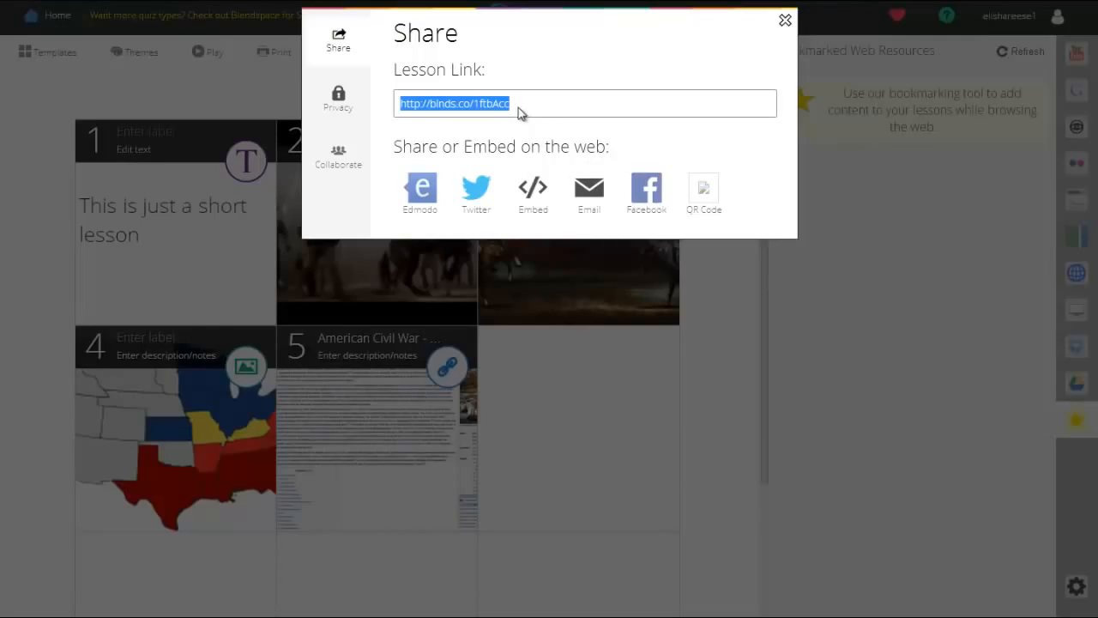
pyautogui.rightClick(517, 114)
pyautogui.click(551, 177)
# Step: Review the lesson's privacy and collaboration options, leaving them as they are, and close the sharing dialog
pyautogui.click(336, 115)
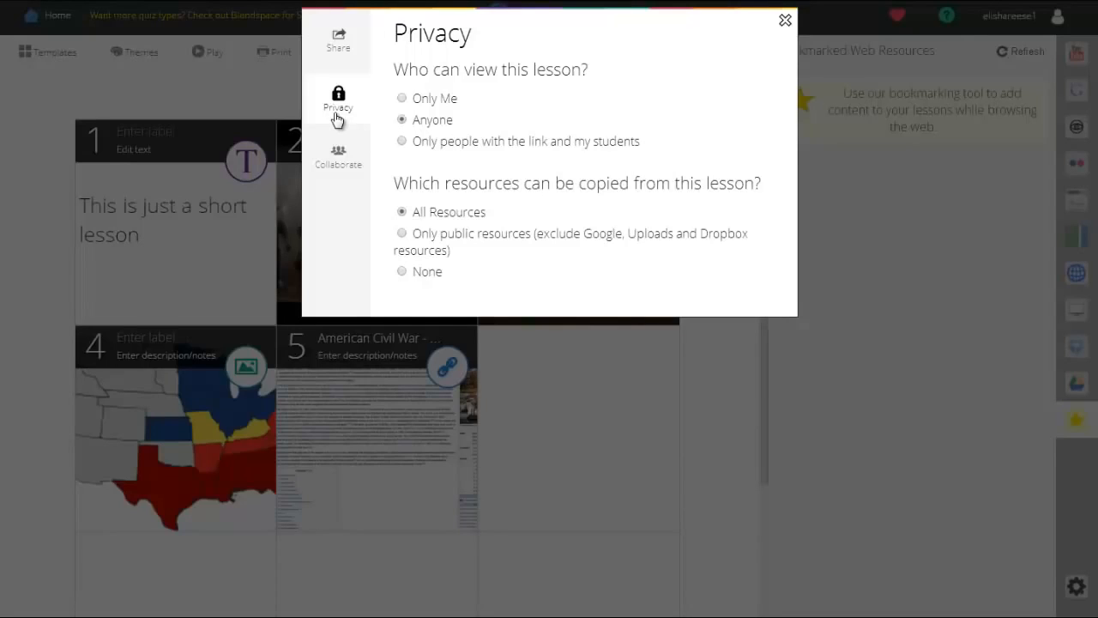
pyautogui.click(338, 163)
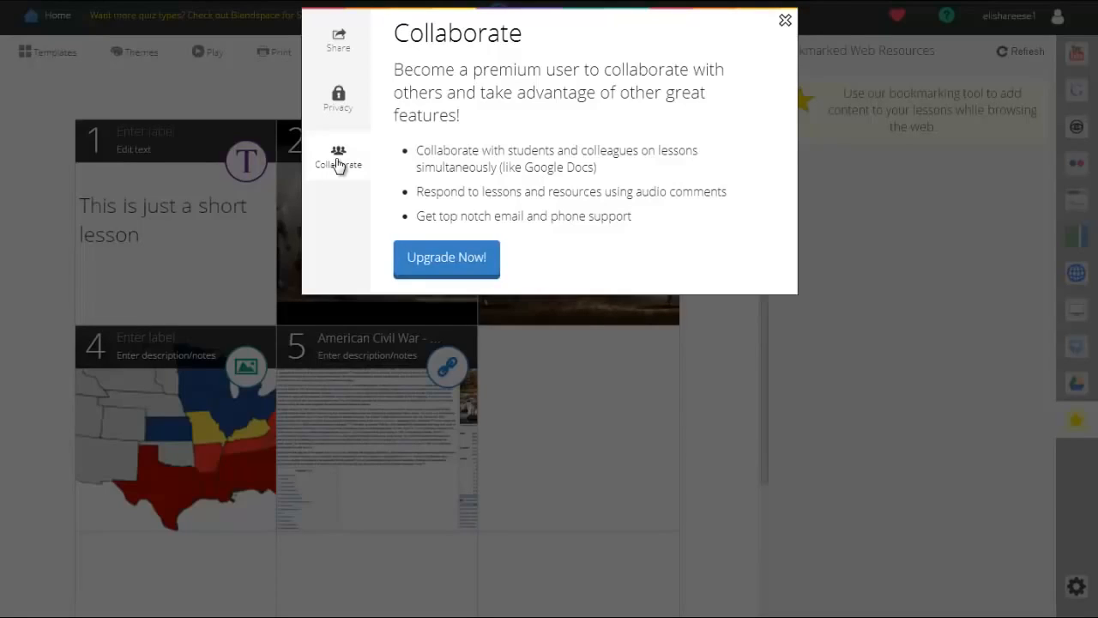
pyautogui.click(786, 20)
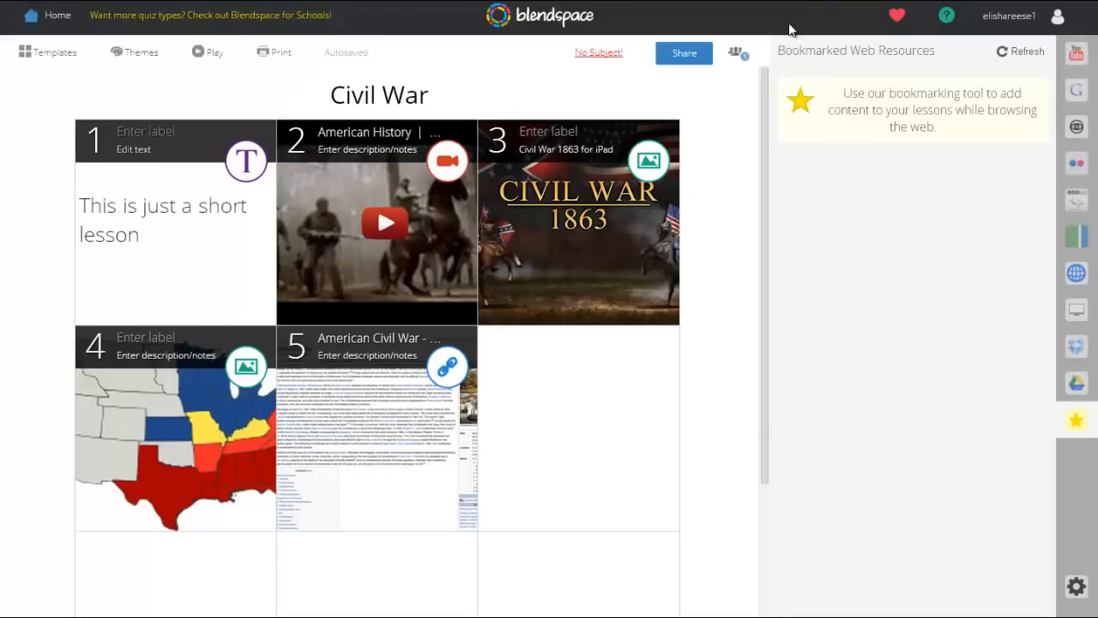
# Step: Sign out of the account
pyautogui.click(1057, 20)
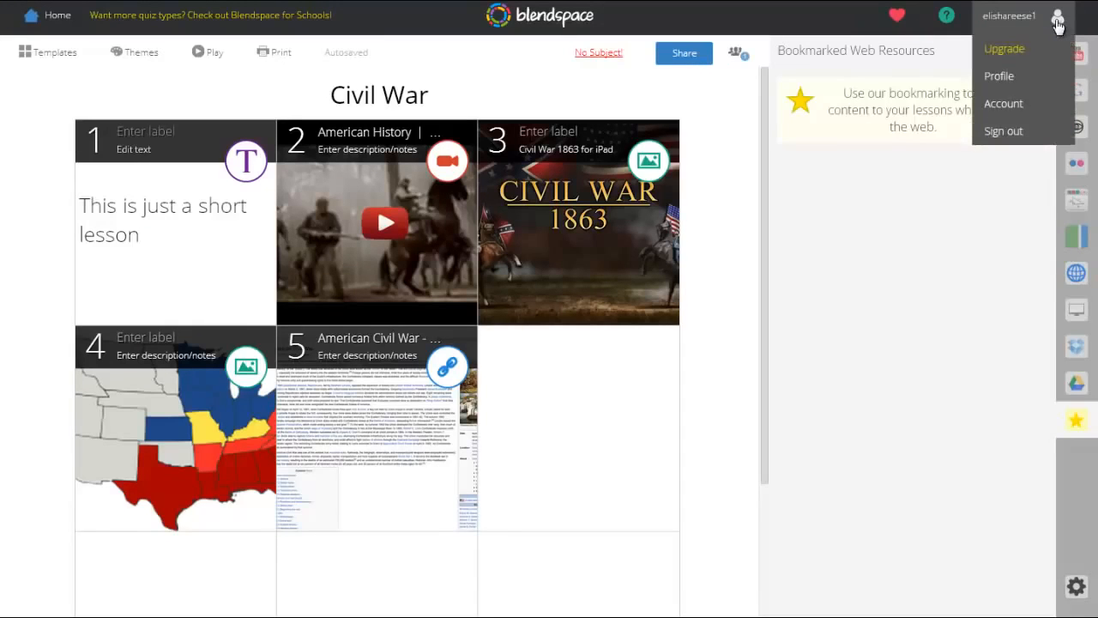
pyautogui.click(1020, 136)
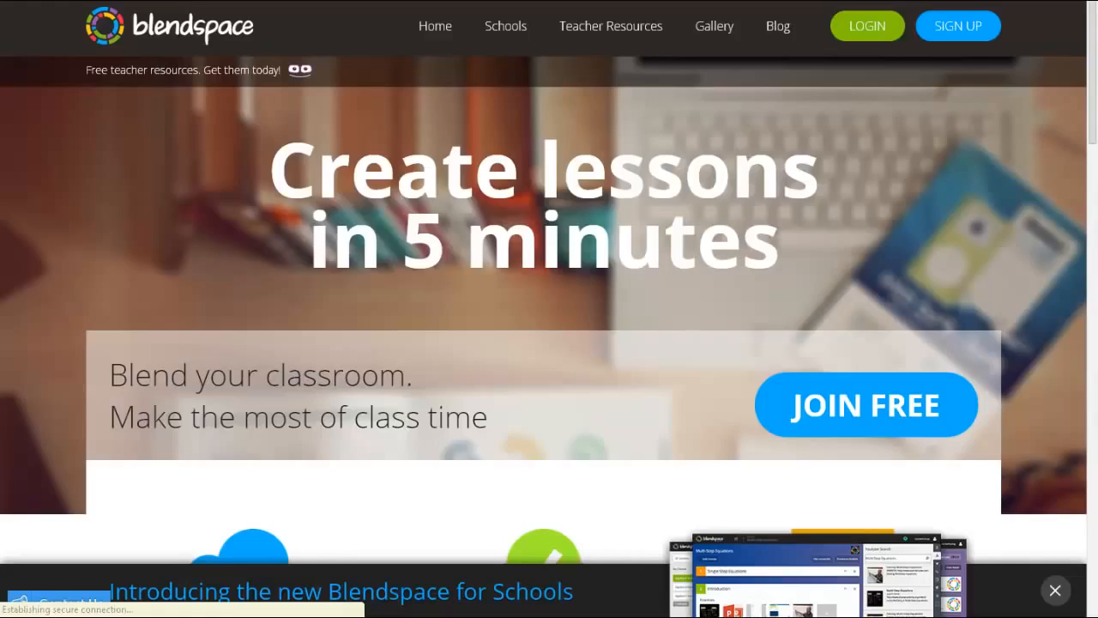
pyautogui.hotkey('ctrl', 'v')
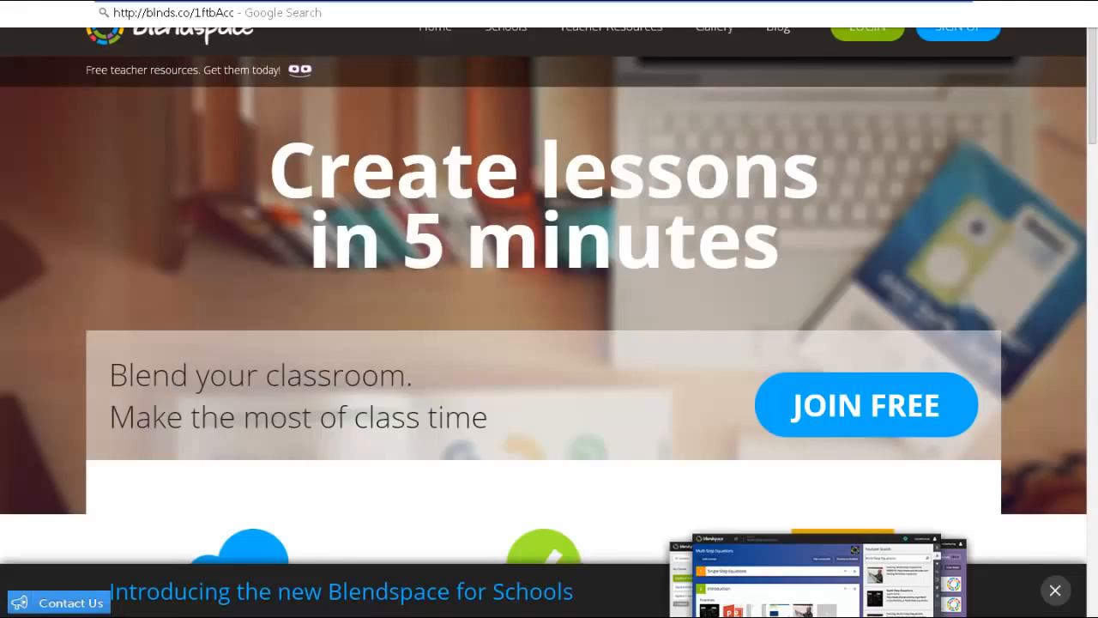
pyautogui.press('Return')
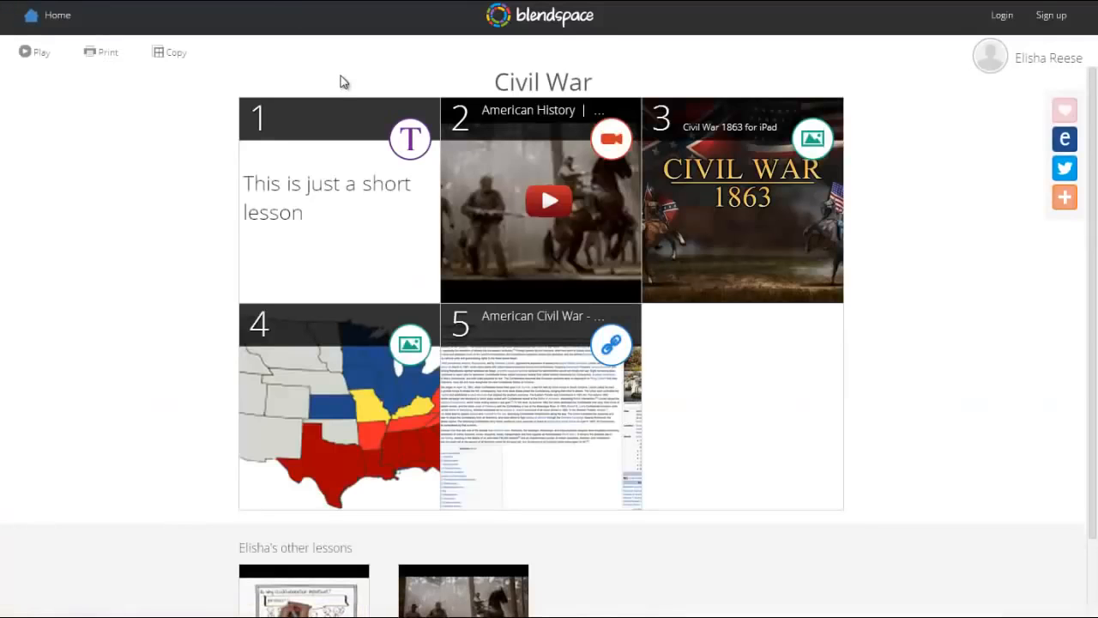
pyautogui.click(415, 138)
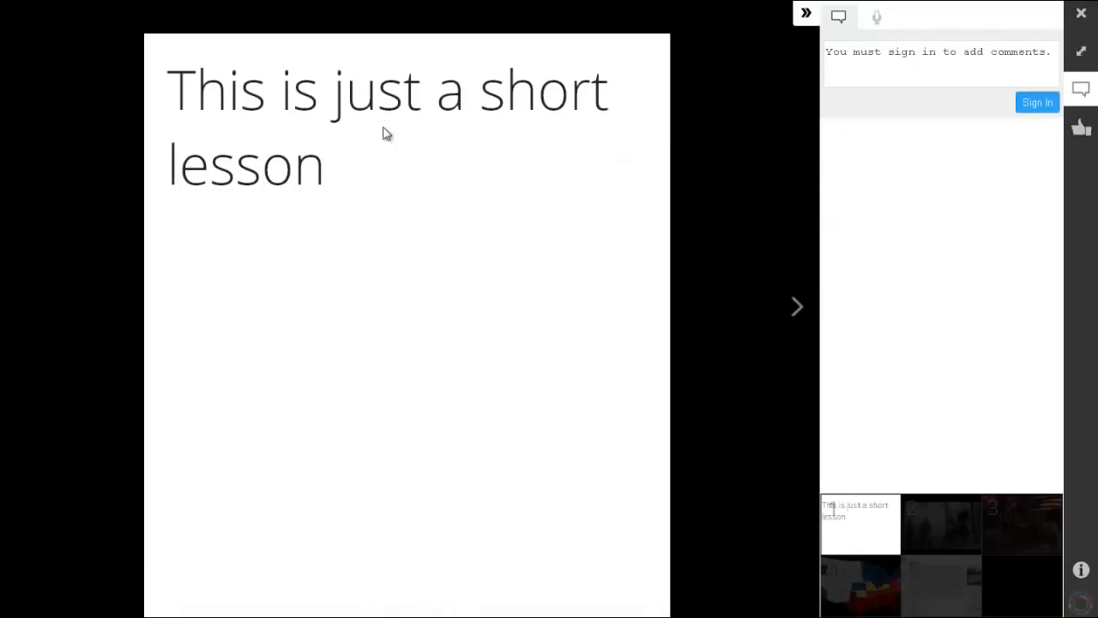